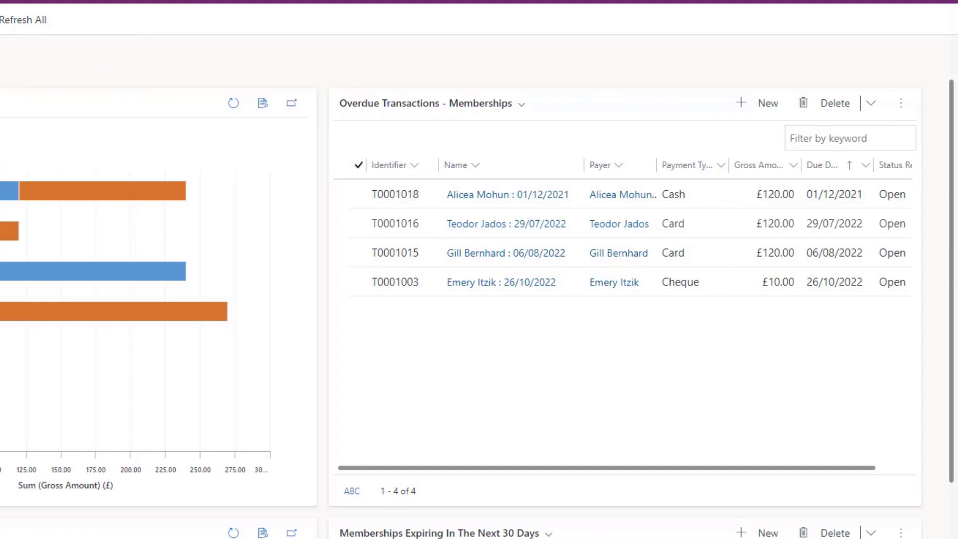
- Review the Memberships dashboard, from the transaction chart and overdue transactions to the payment schedules and expiring memberships
mouse_move(33, 286)
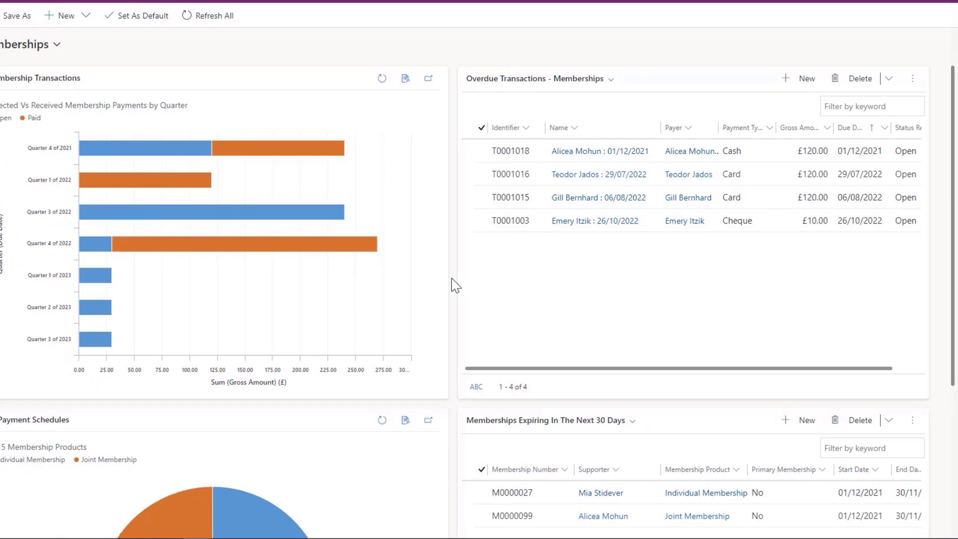
scroll(452, 294, down, 4)
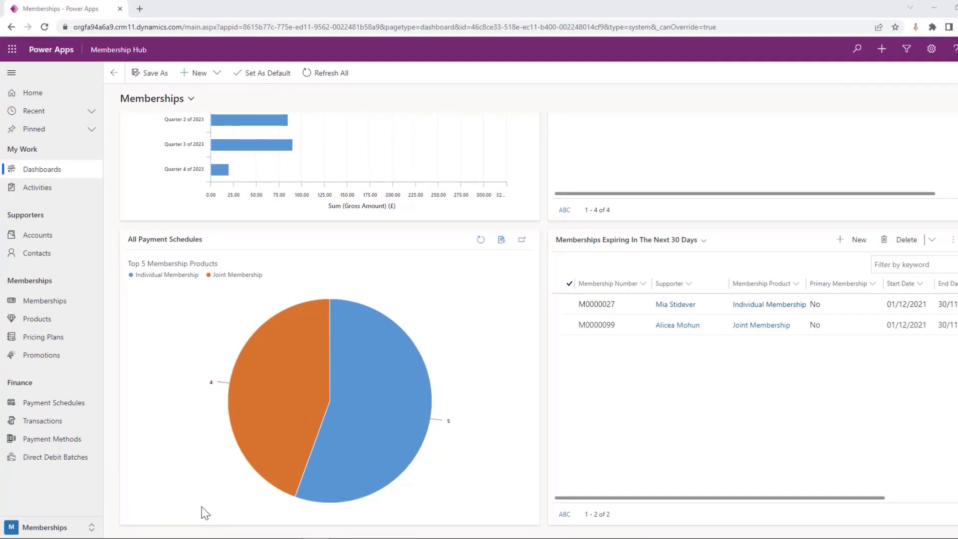
- Open the active contact that has a business phone listed and review the summary information, affiliations and relationships
click(60, 258)
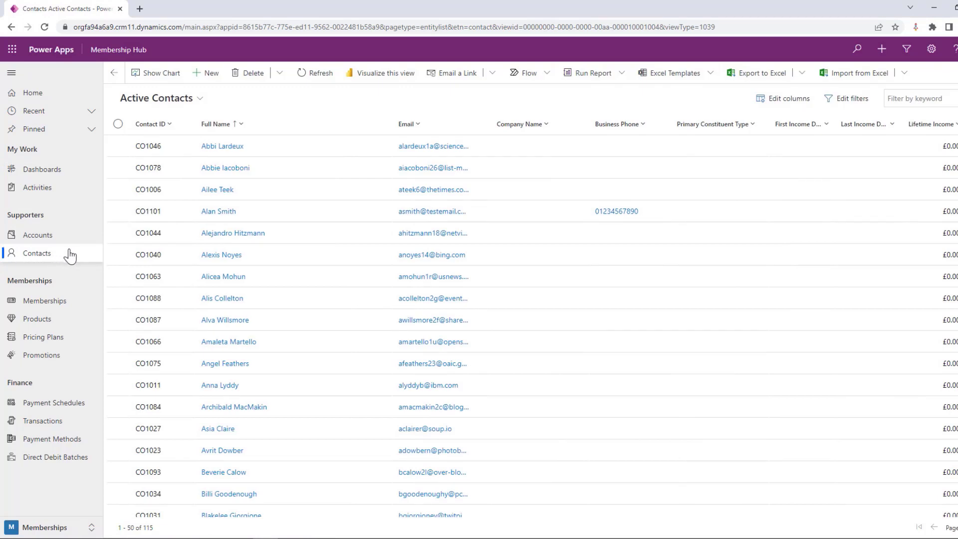
double_click(167, 216)
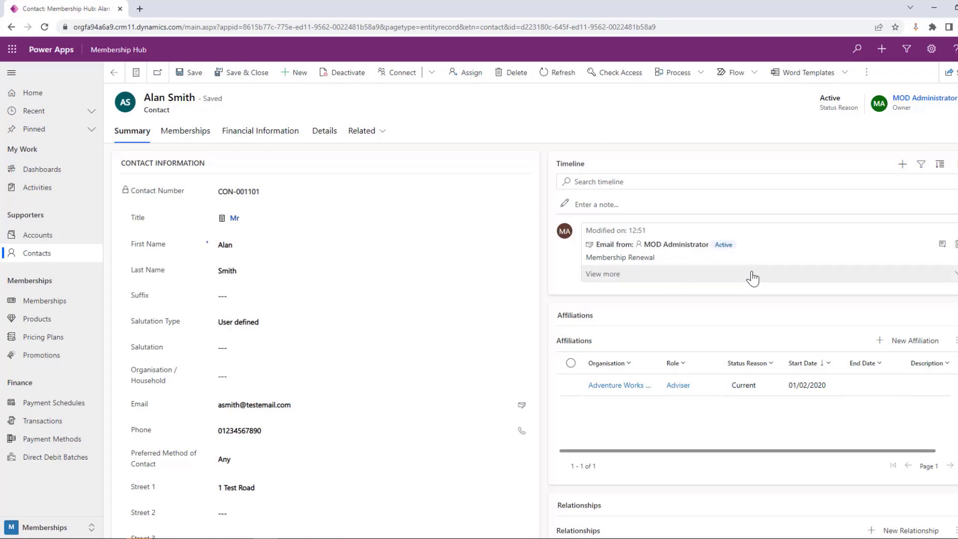
scroll(751, 277, down, 1)
scroll(717, 246, down, 1)
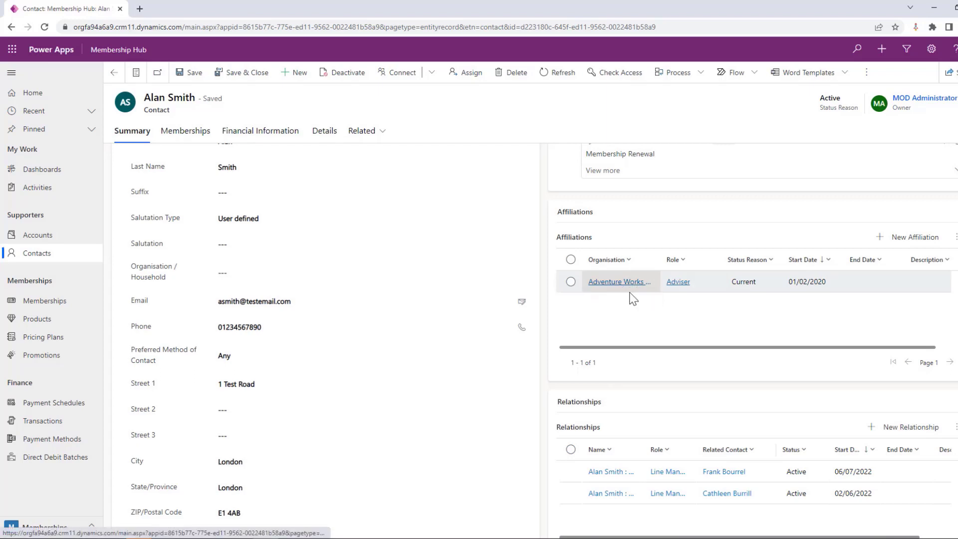
scroll(634, 297, down, 1)
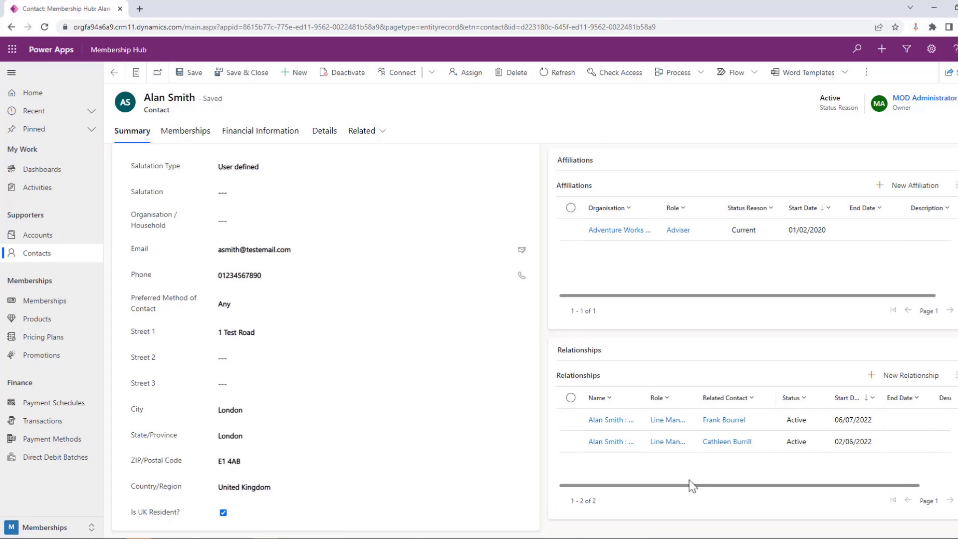
scroll(689, 481, up, 3)
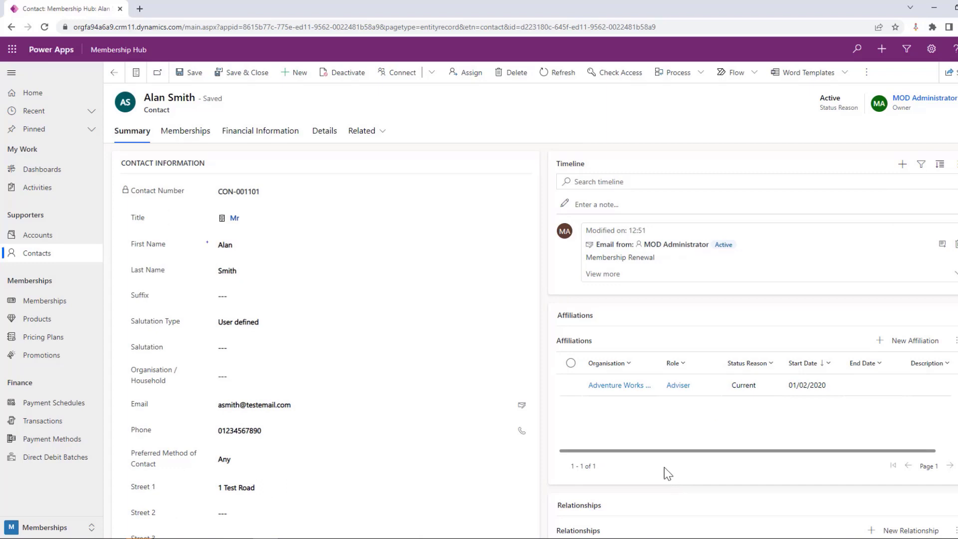
- Review the contact's memberships and membership transactions, plus the payment methods, payment schedules and transactions in the financial information
click(188, 131)
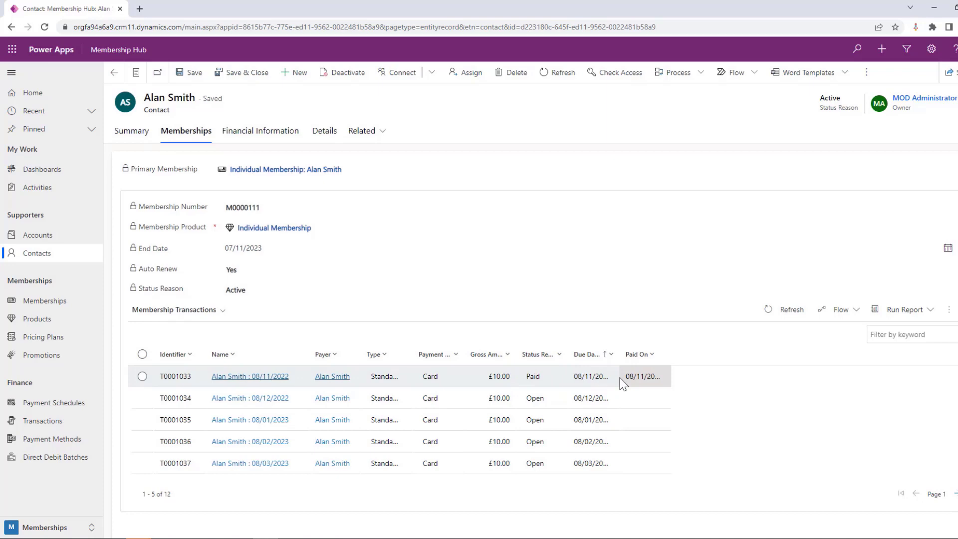
scroll(626, 378, down, 1)
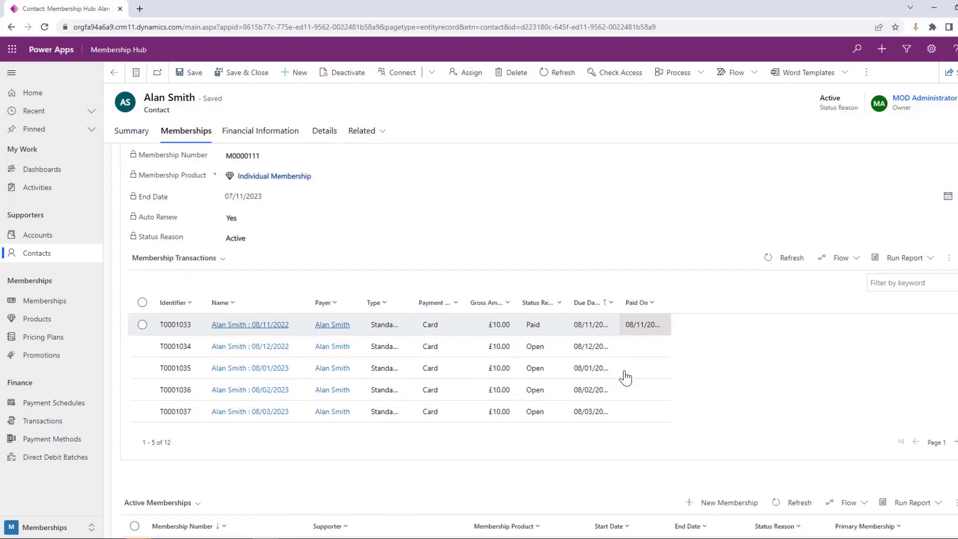
click(270, 131)
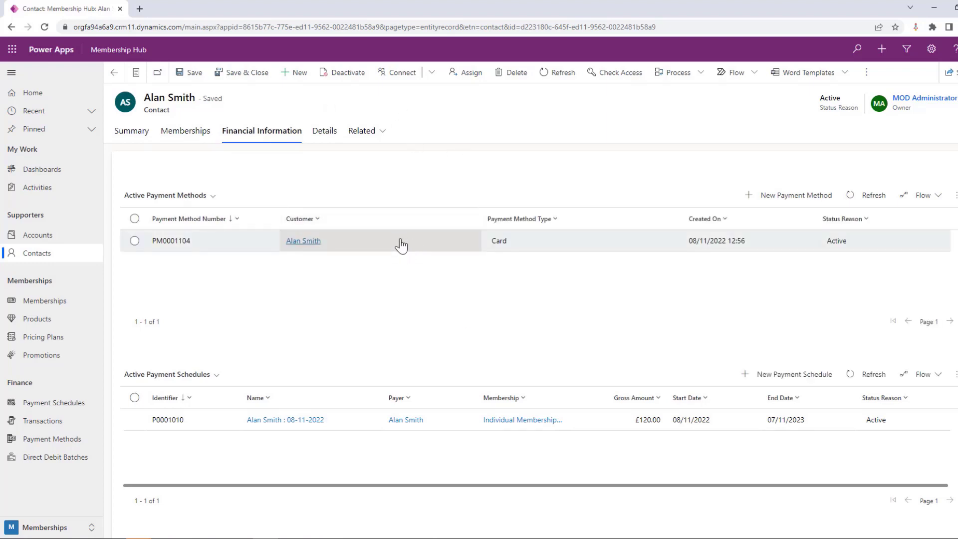
scroll(401, 245, down, 1)
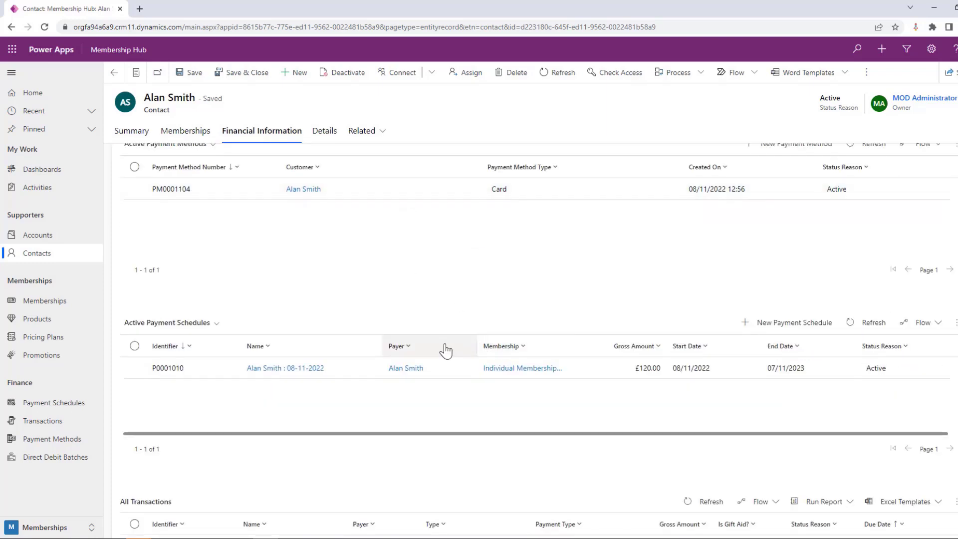
scroll(480, 346, down, 3)
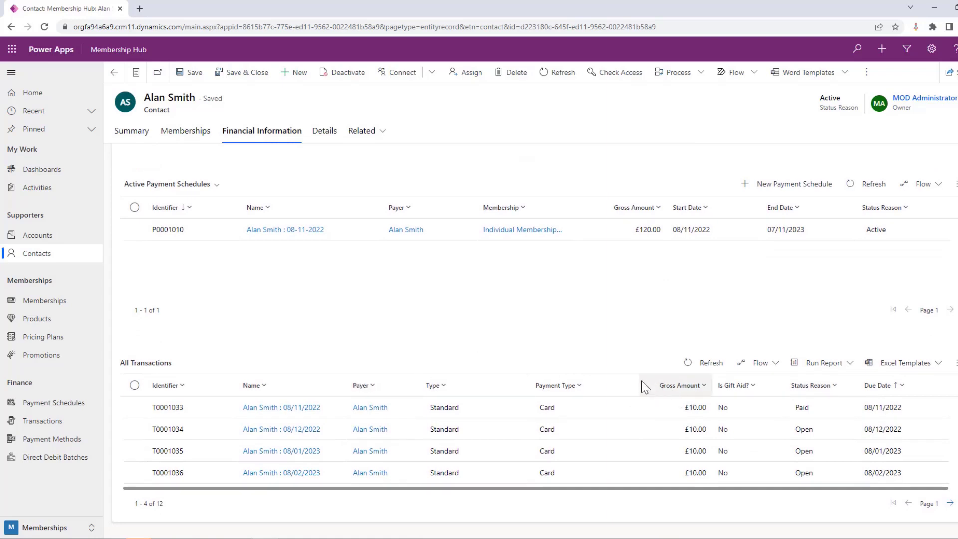
scroll(644, 387, up, 4)
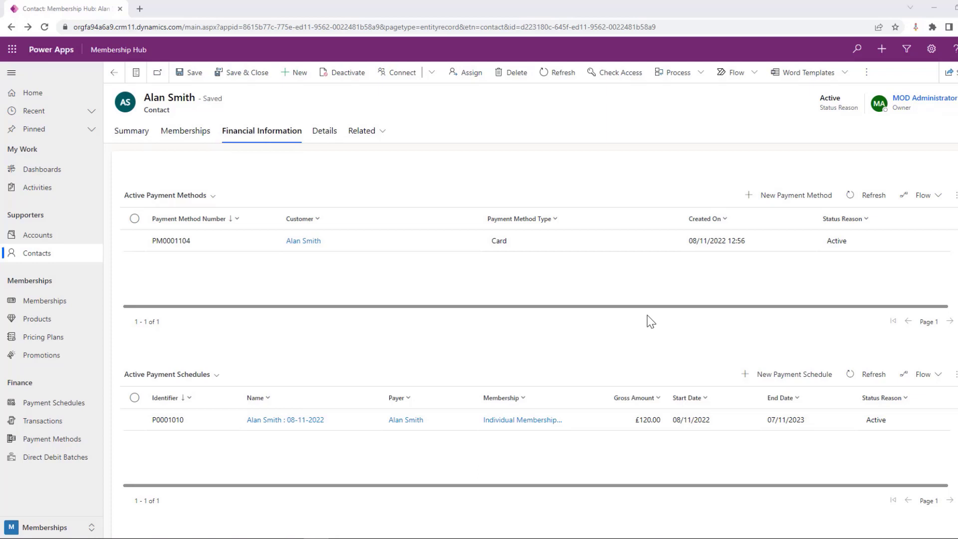
- Create and save a membership product named Full Membership with a duration of 12 months
click(50, 325)
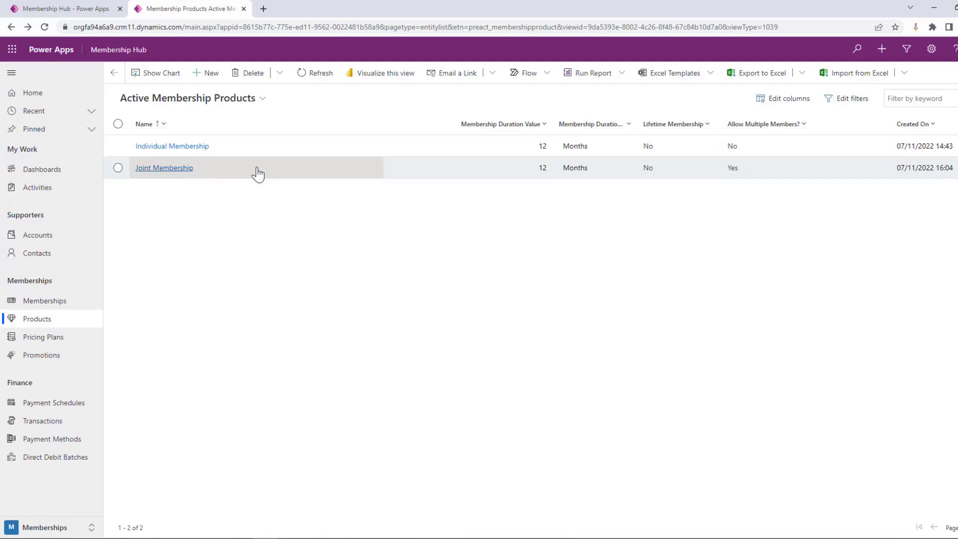
click(205, 75)
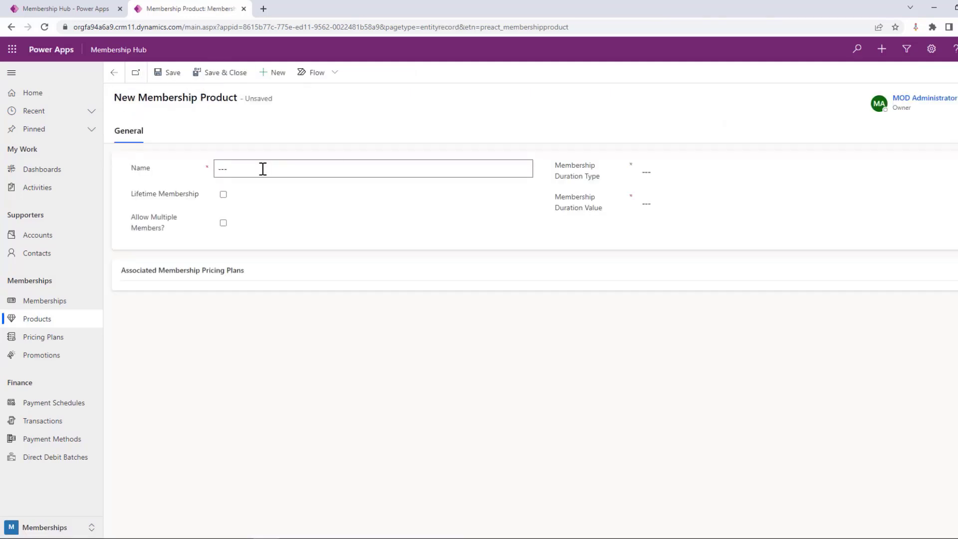
text(Full Membership)
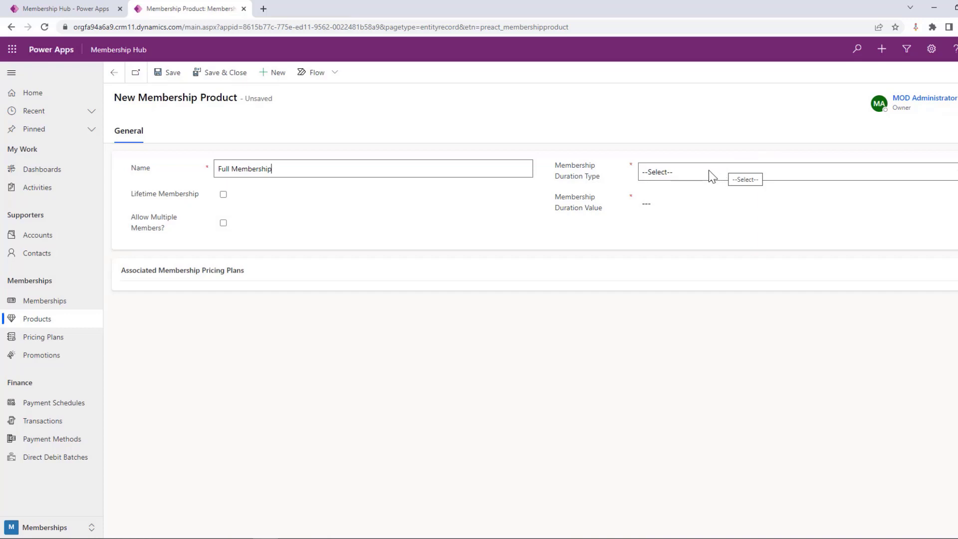
click(708, 171)
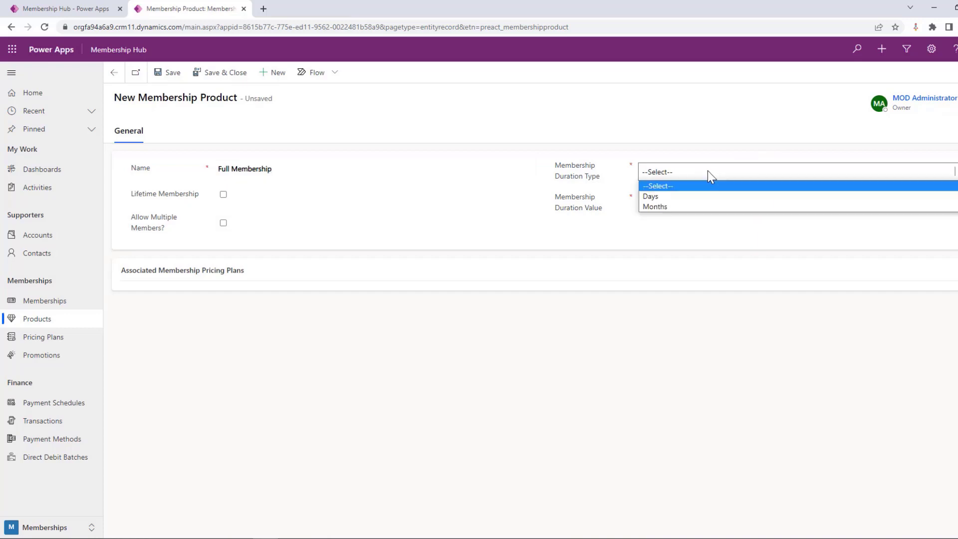
click(674, 207)
click(672, 203)
text(12)
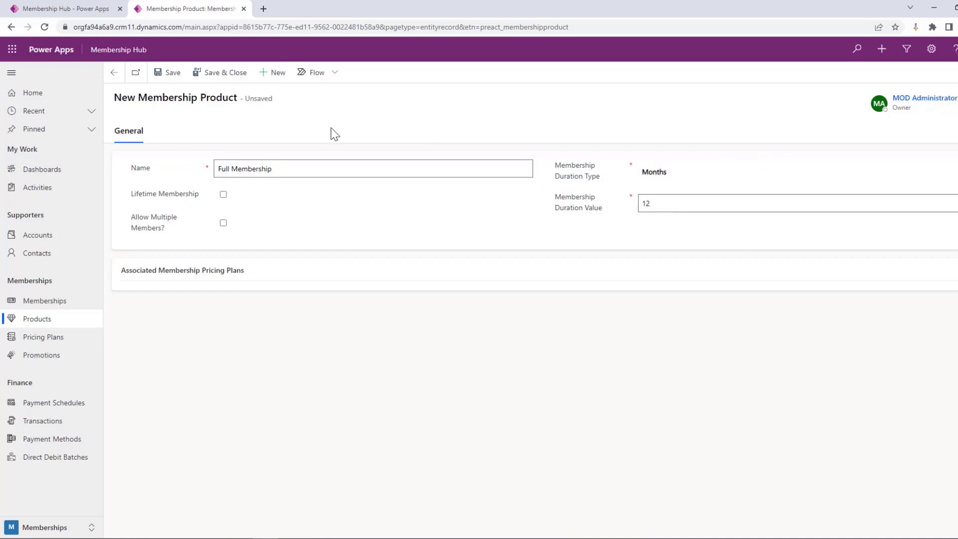
click(174, 75)
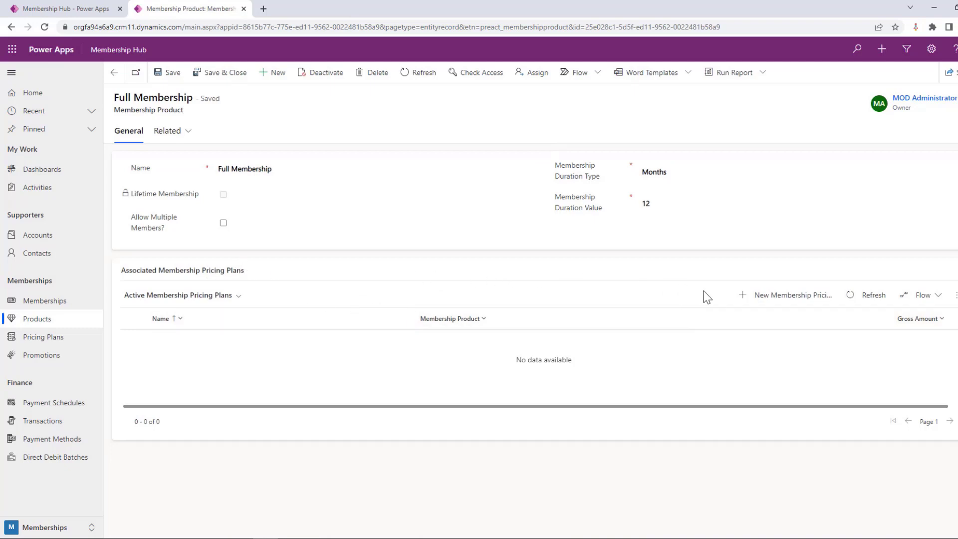
- Start a pricing plan for the Full Membership product, named Full Membership - Monthly, with a Monthly payment frequency
click(775, 298)
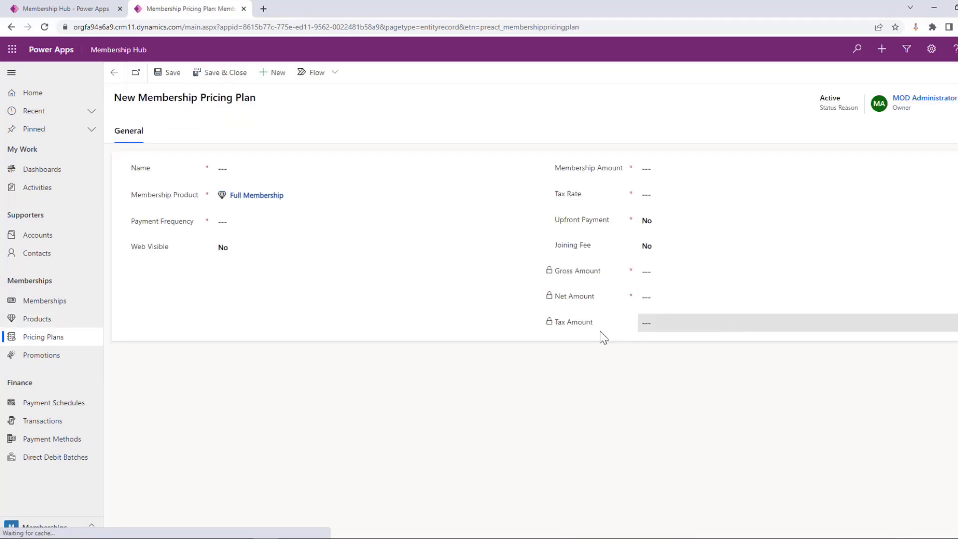
click(259, 170)
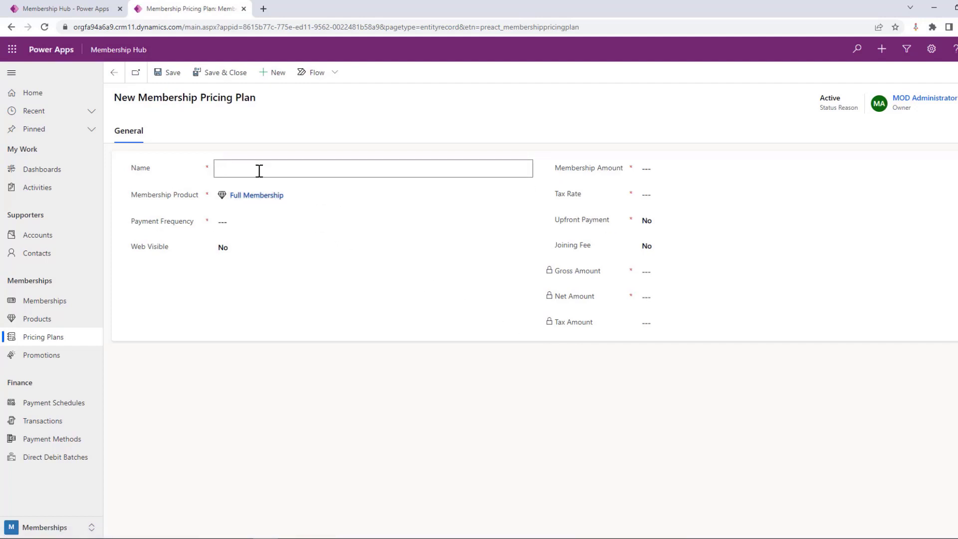
text(Full Membership - Monthly)
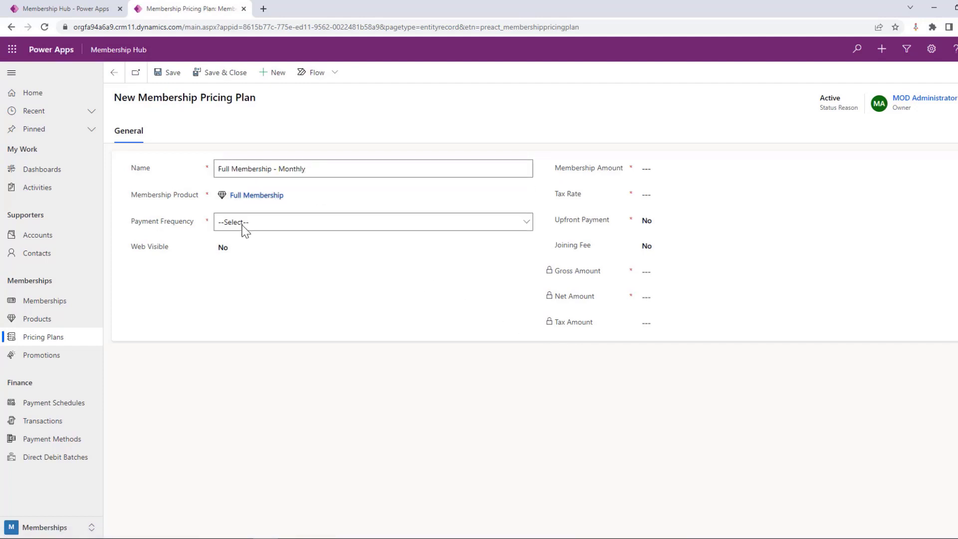
click(243, 226)
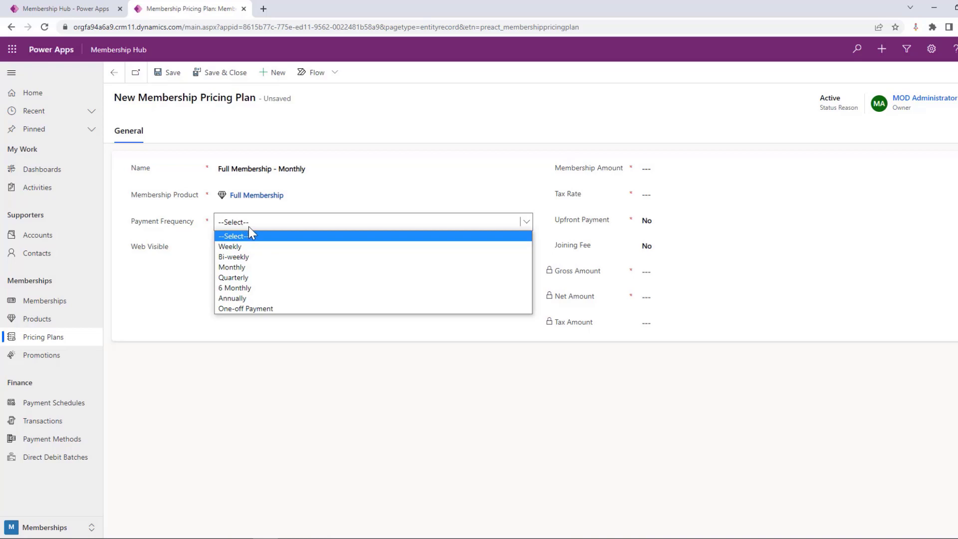
click(272, 269)
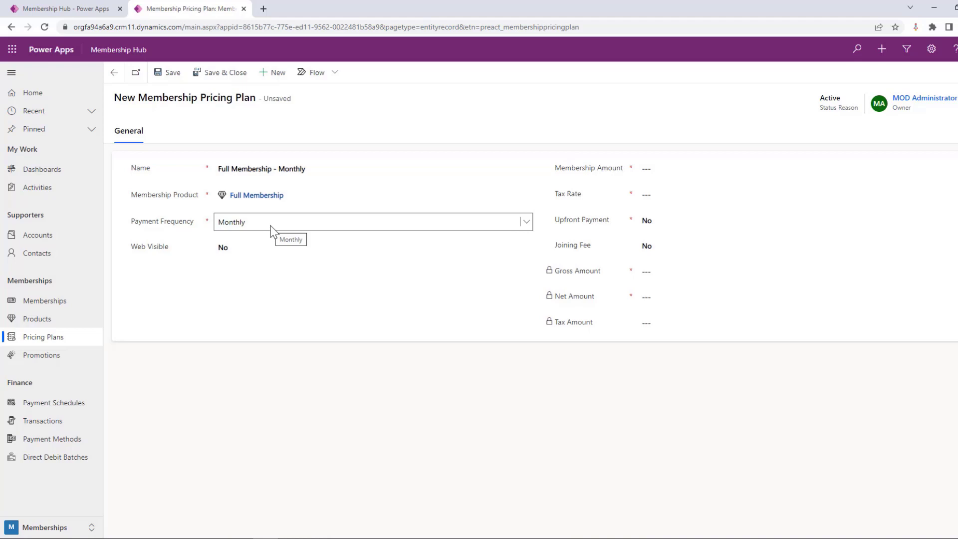
- Set the pricing plan's membership amount to £120 and its tax rate to 0%
click(663, 169)
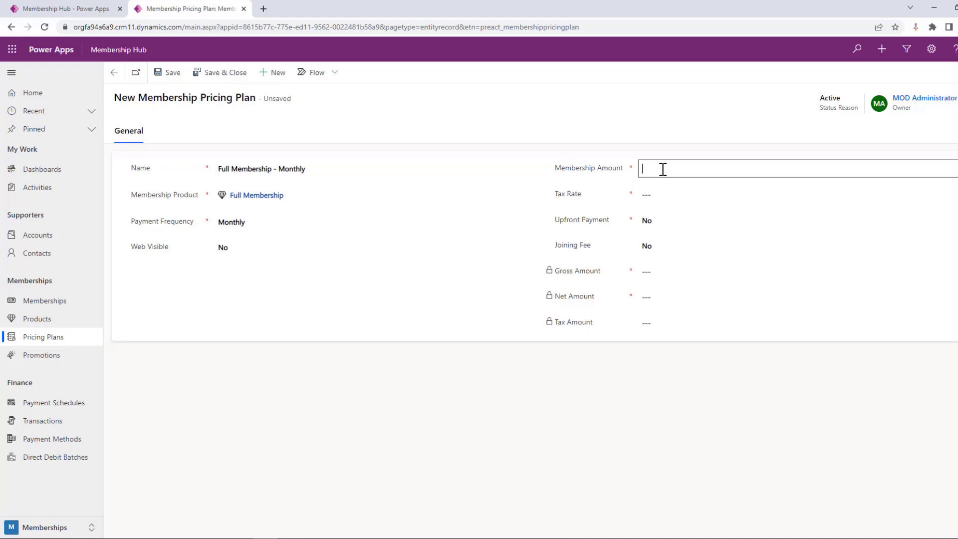
text(120)
click(681, 193)
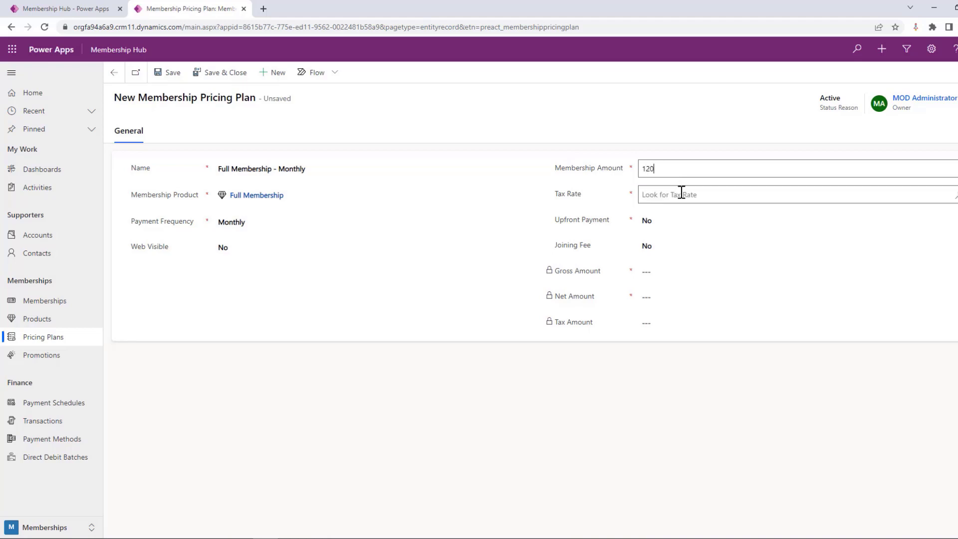
click(659, 248)
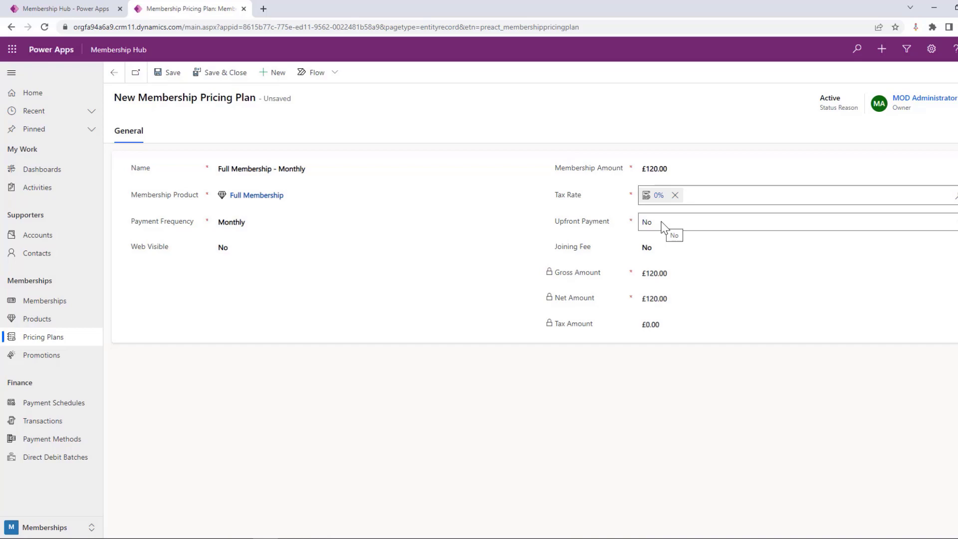
- Set Upfront Payment and Joining Fee to Yes in turn to inspect their extra fields, returning each to No
click(674, 225)
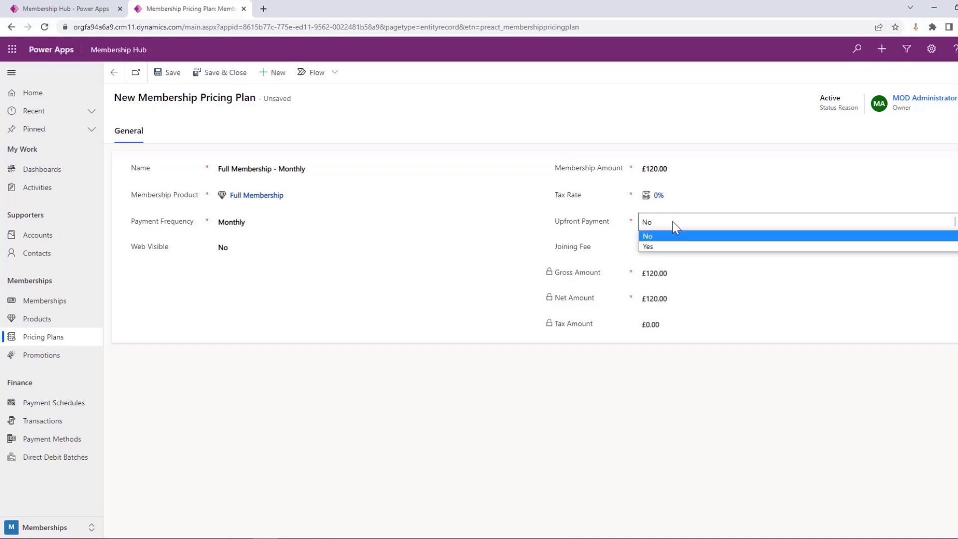
click(665, 245)
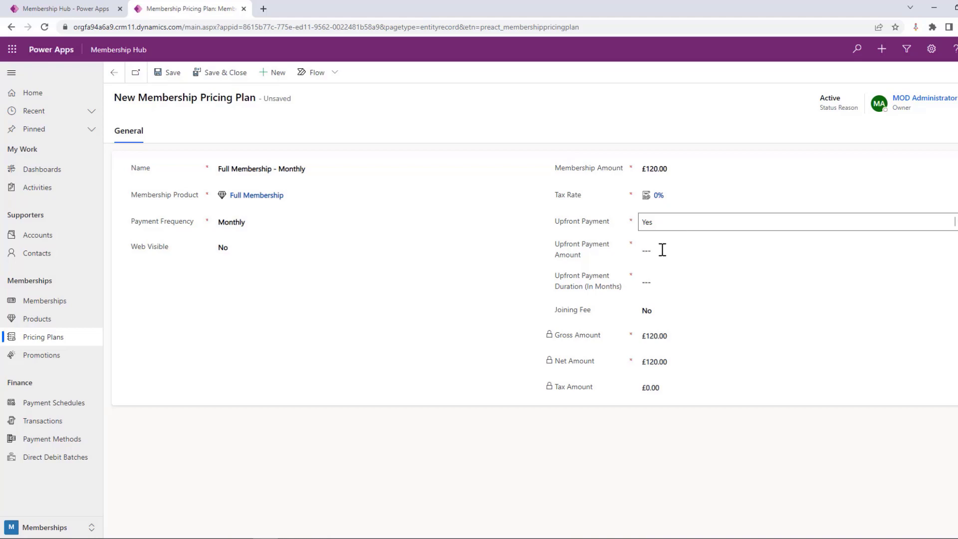
click(661, 223)
click(660, 244)
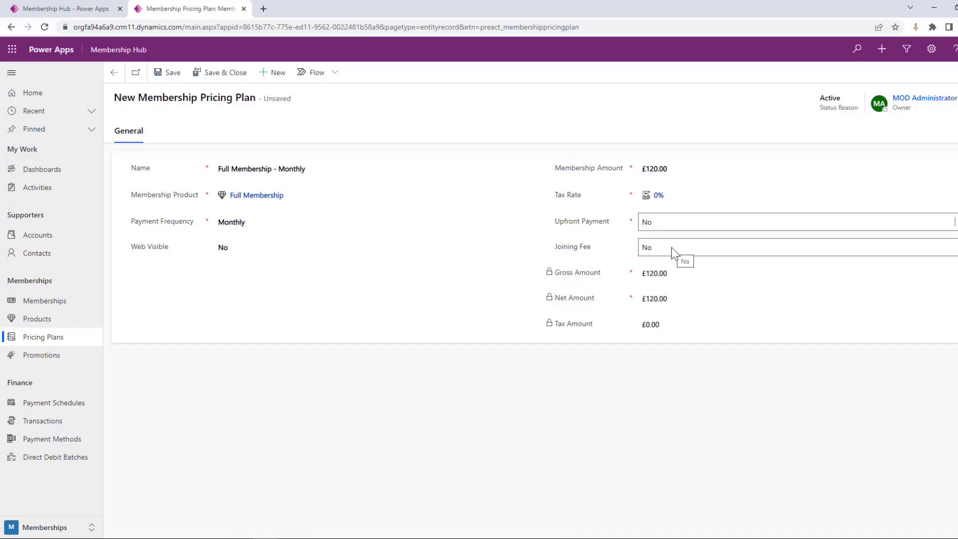
click(674, 254)
click(667, 271)
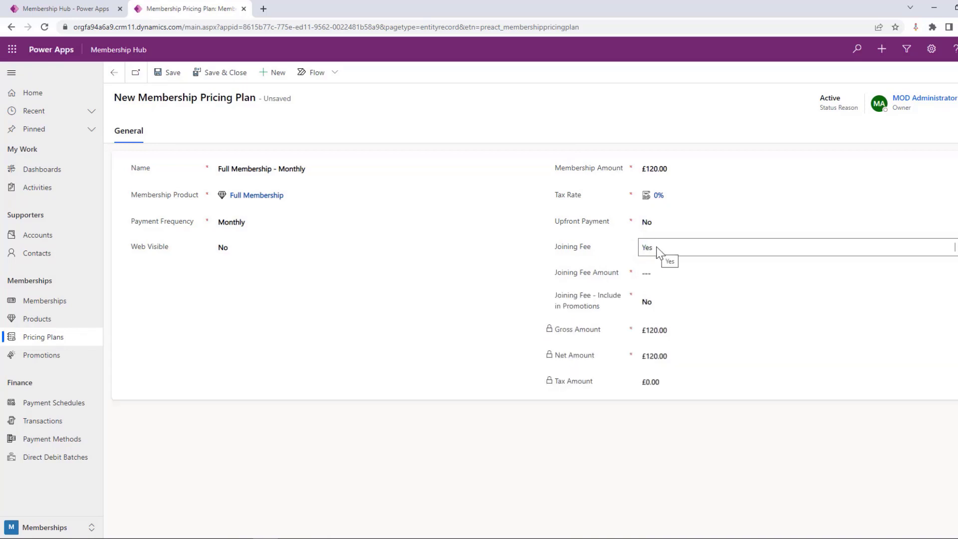
click(656, 247)
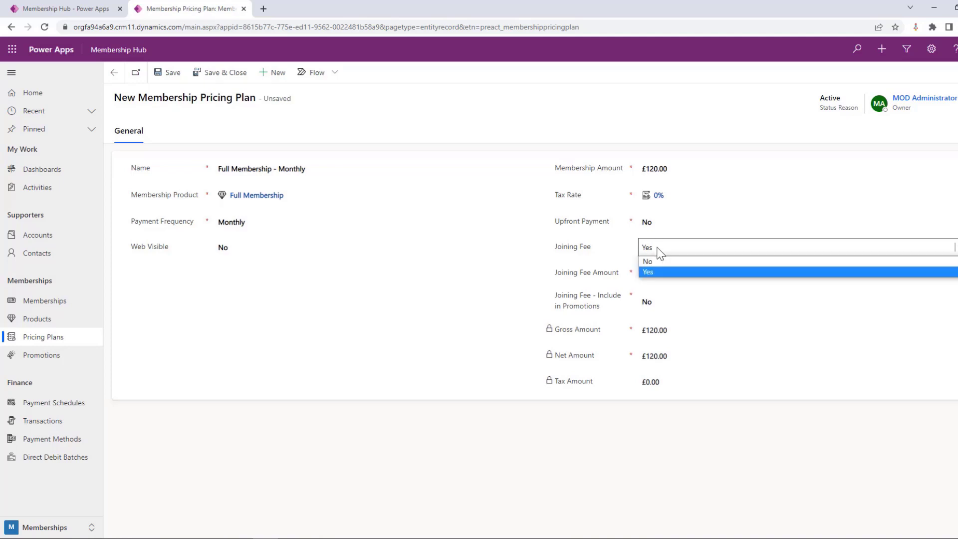
click(663, 262)
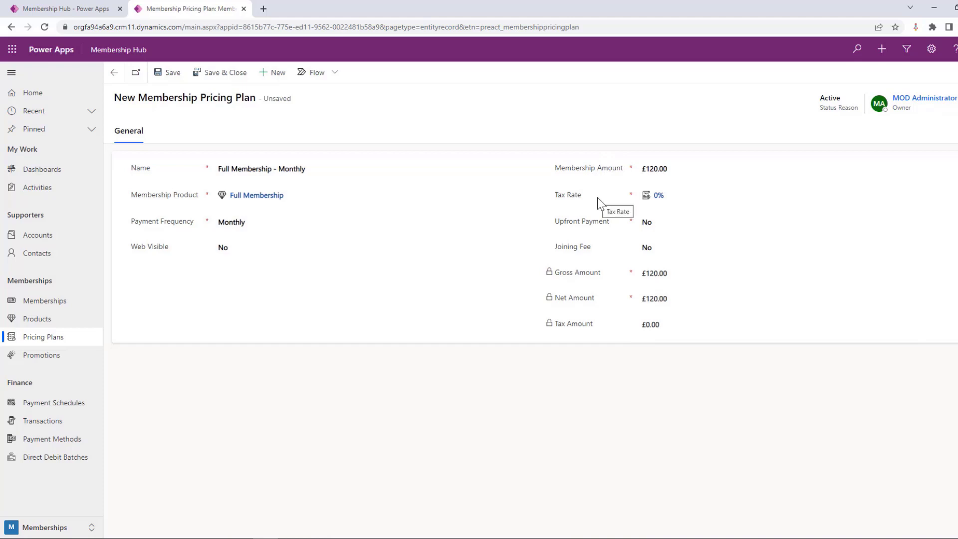
- Save and close the Full Membership - Monthly pricing plan, returning to the Full Membership product
click(172, 73)
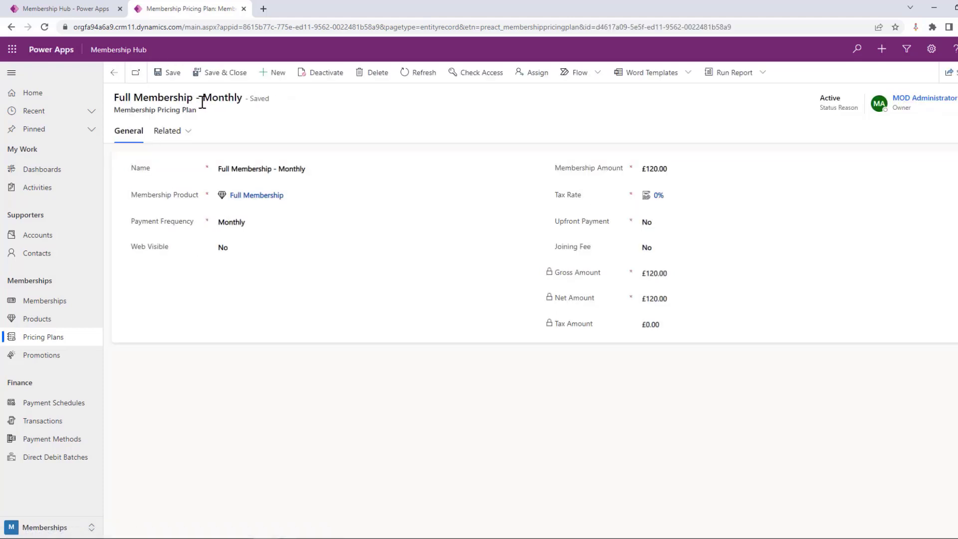
click(220, 73)
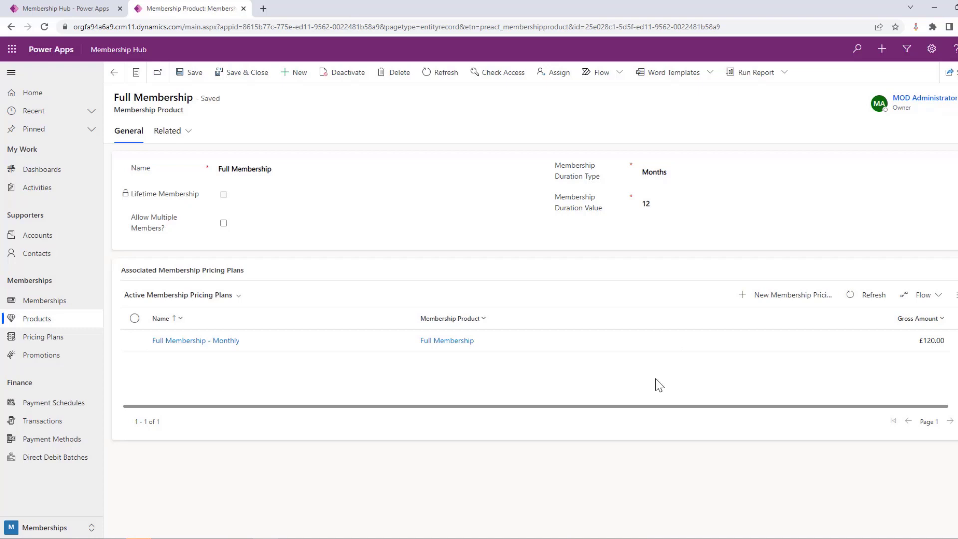
- Open the 10% off 1st Month record in the membership promotions and review its discount, redemption dates and applicable products
click(42, 361)
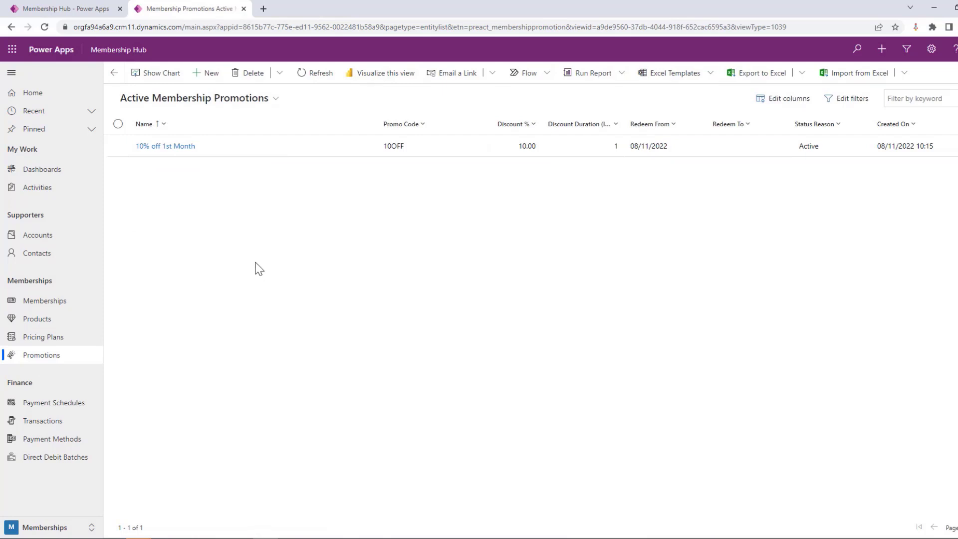
click(253, 157)
double_click(253, 158)
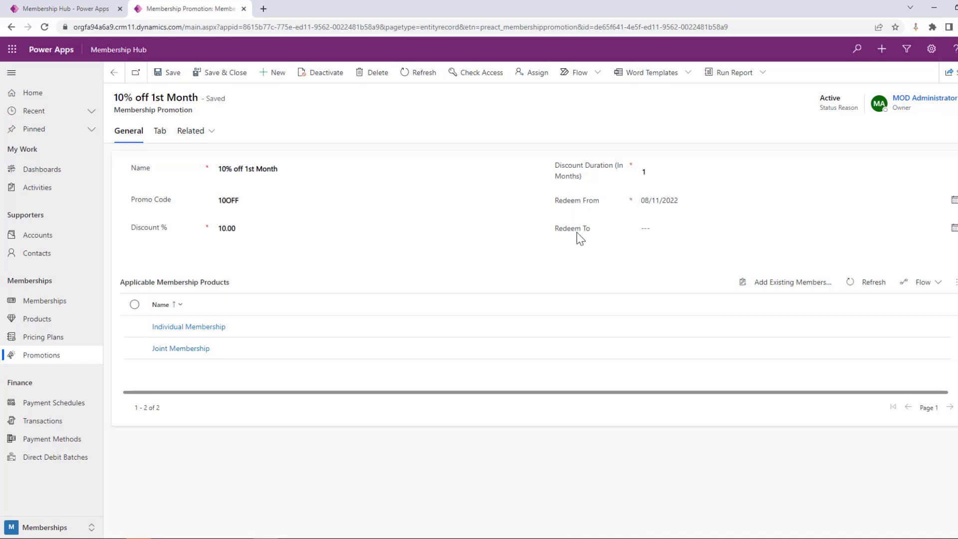
mouse_move(576, 238)
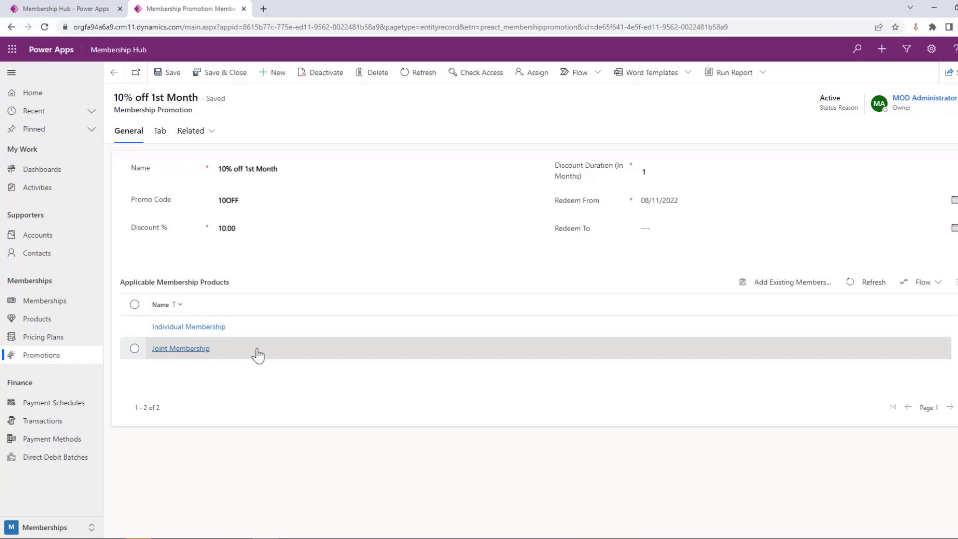
- Start a new membership promotion named 50 off 6 months, with promo code 50OFF and a 50% discount
click(268, 75)
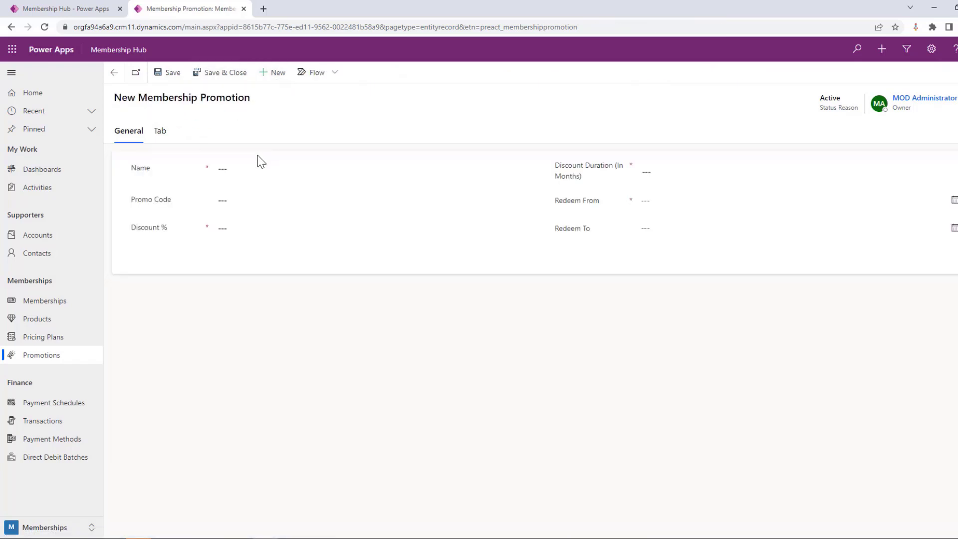
click(254, 168)
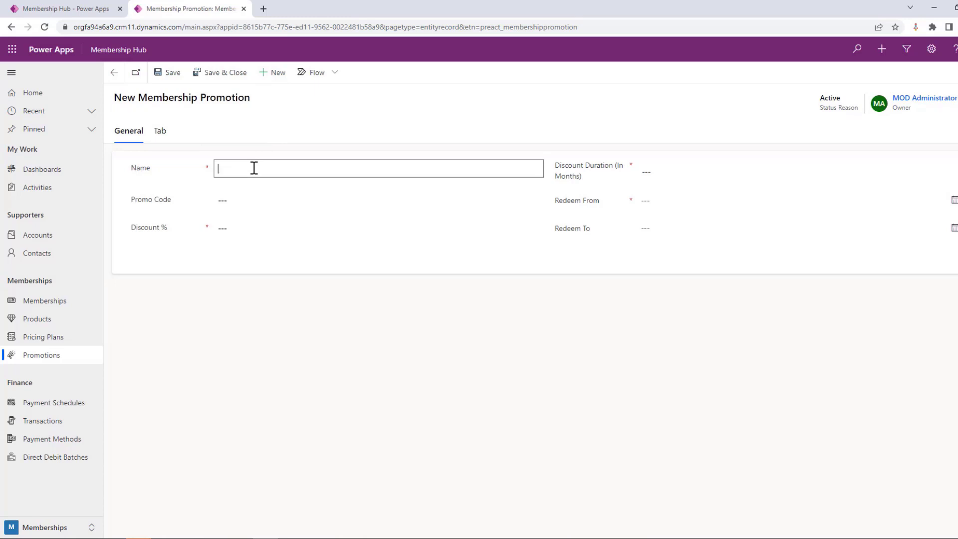
text(50 off 6 months)
click(259, 200)
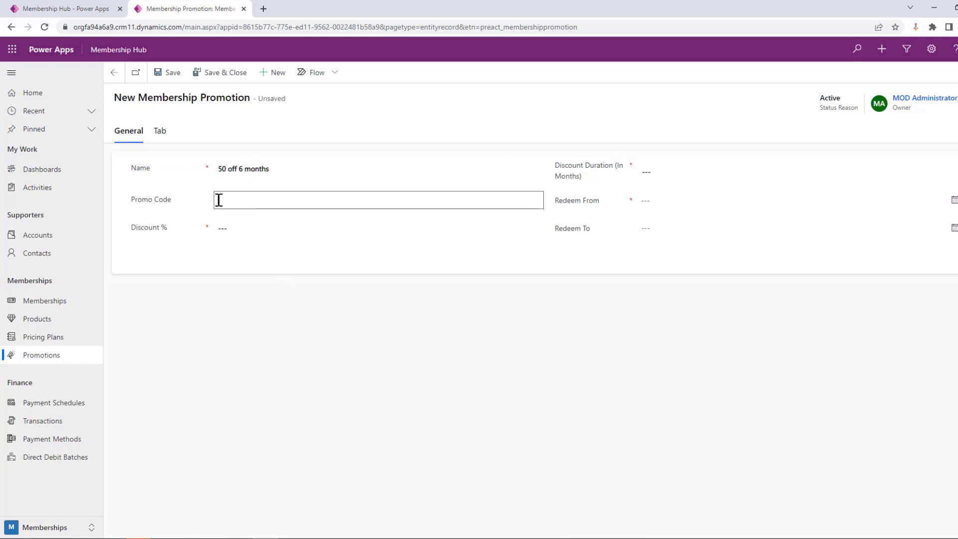
text(50OFF)
click(231, 222)
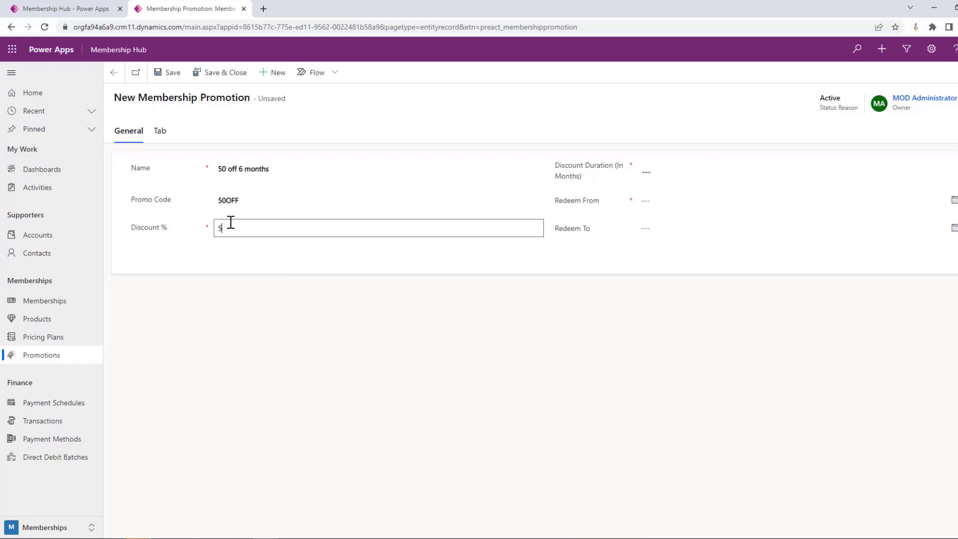
- Set the promotion's discount duration to 6 months and its Redeem From date to 08/11/2022, and save it
click(656, 173)
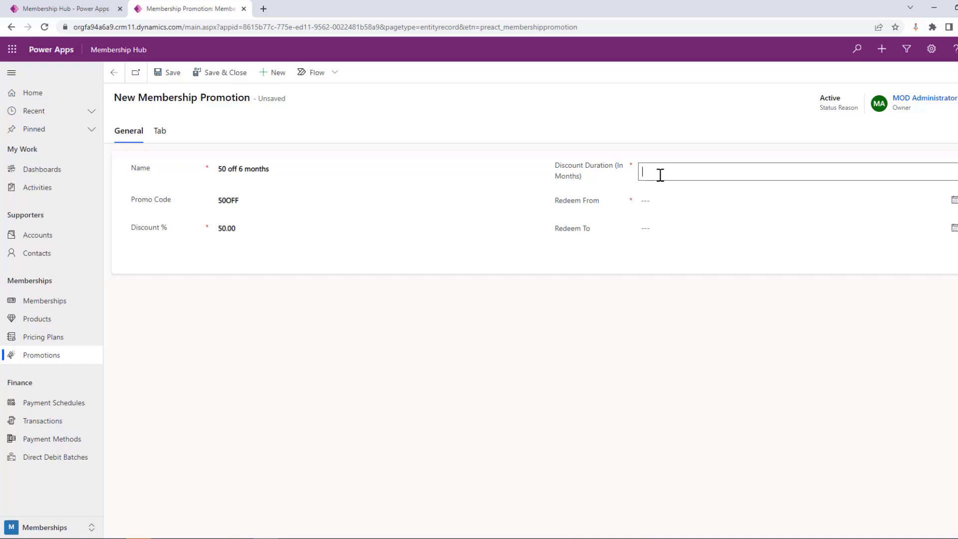
click(670, 199)
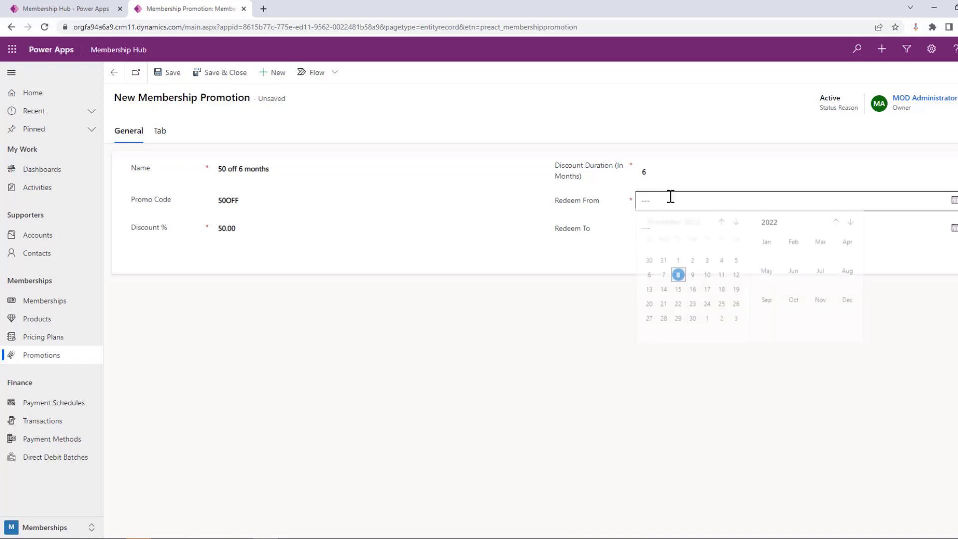
click(678, 279)
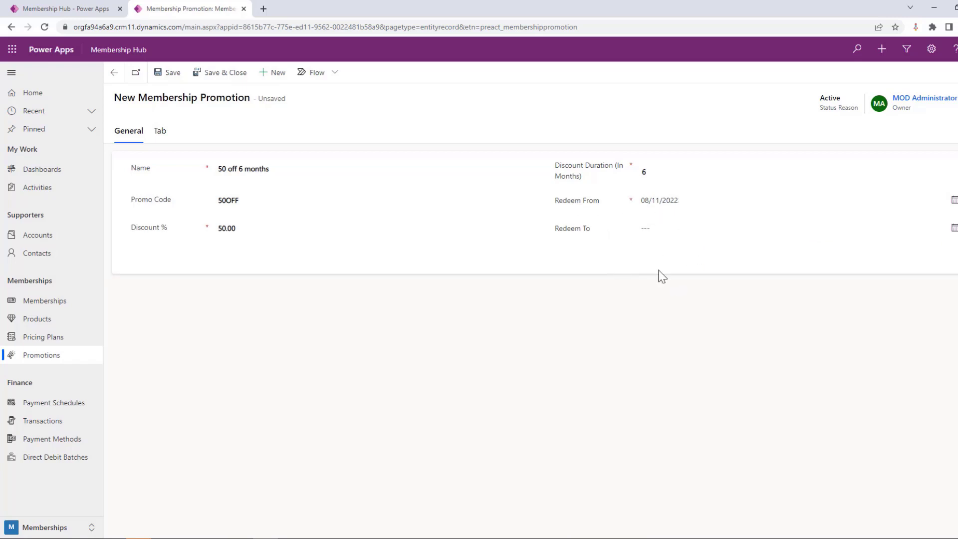
click(170, 73)
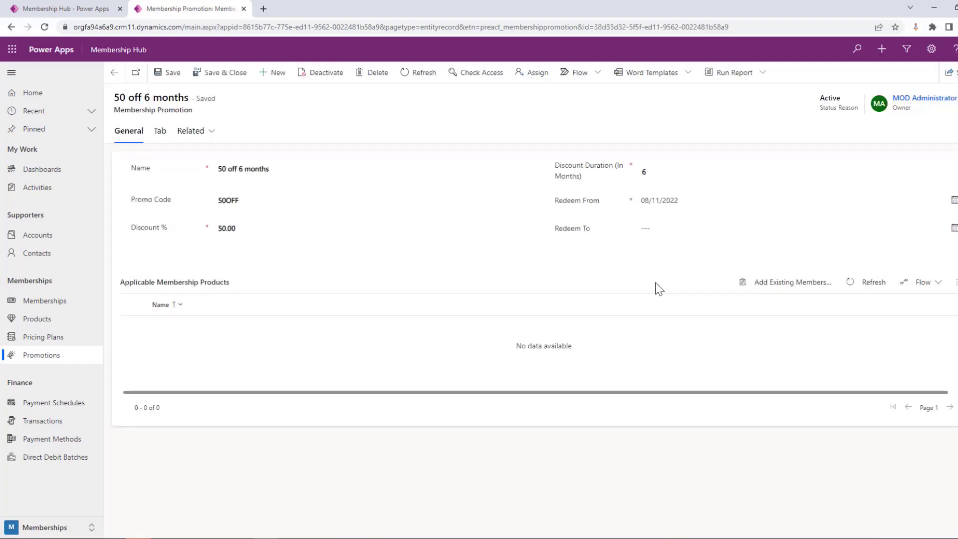
- Add Full Membership, Individual Membership and Joint Membership as the promotion's applicable membership products
click(783, 283)
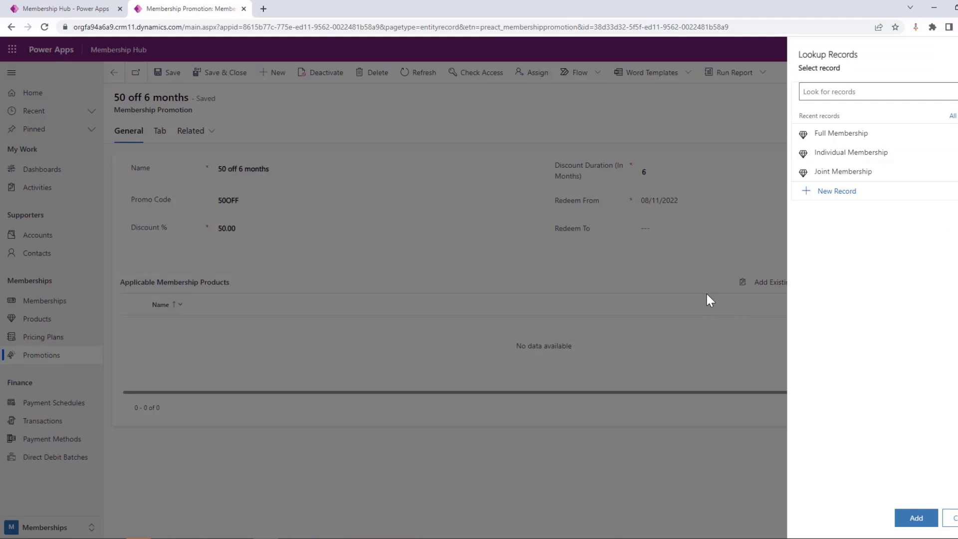
click(844, 132)
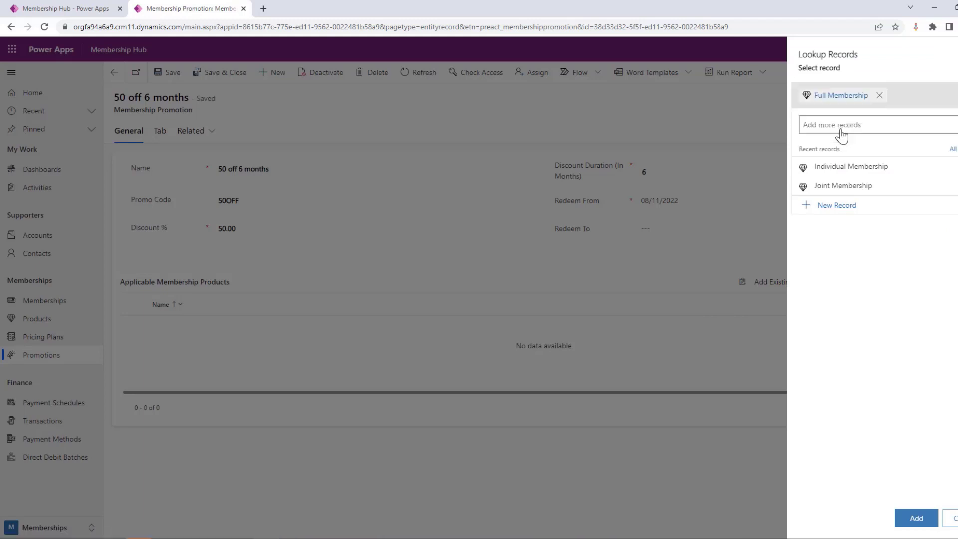
click(870, 165)
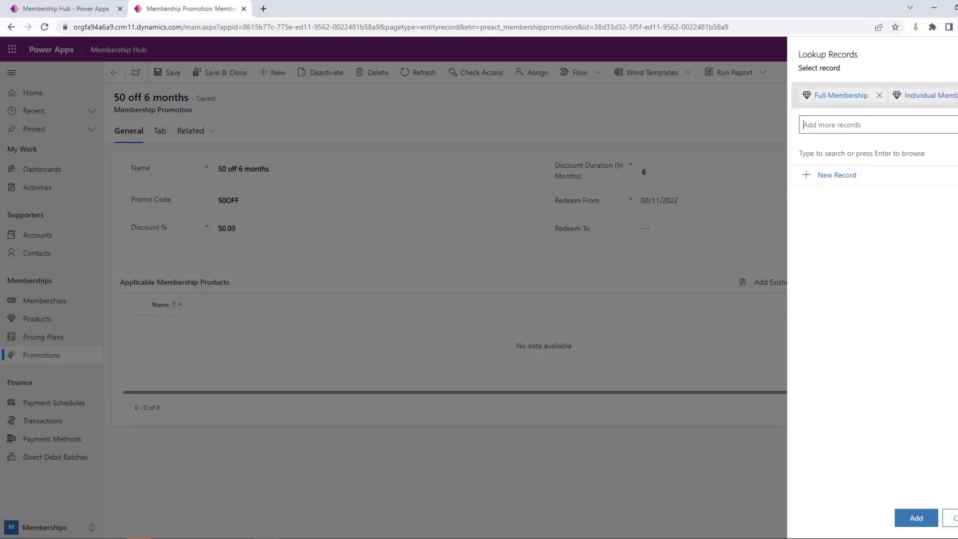
click(916, 518)
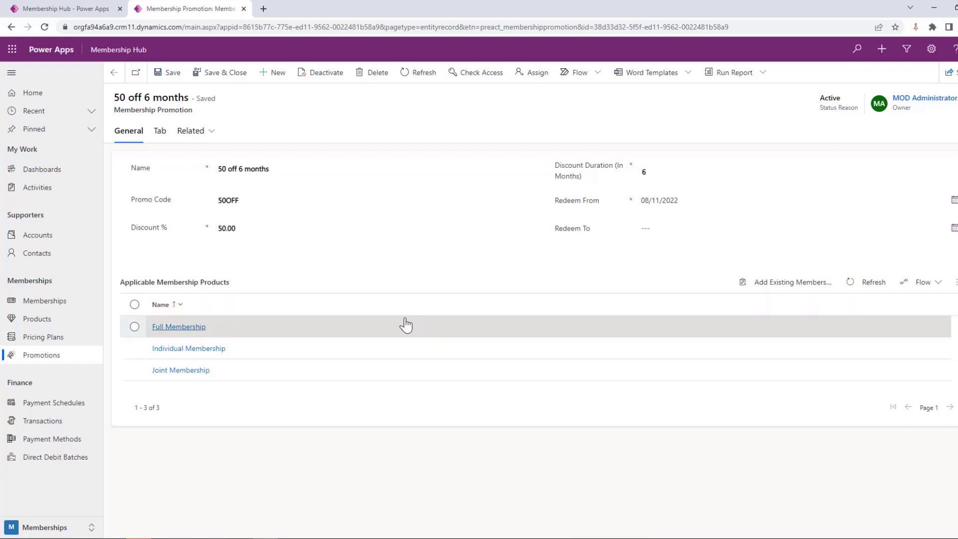
- Open the list of active memberships and look over the other membership views available, keeping Active Memberships
click(66, 305)
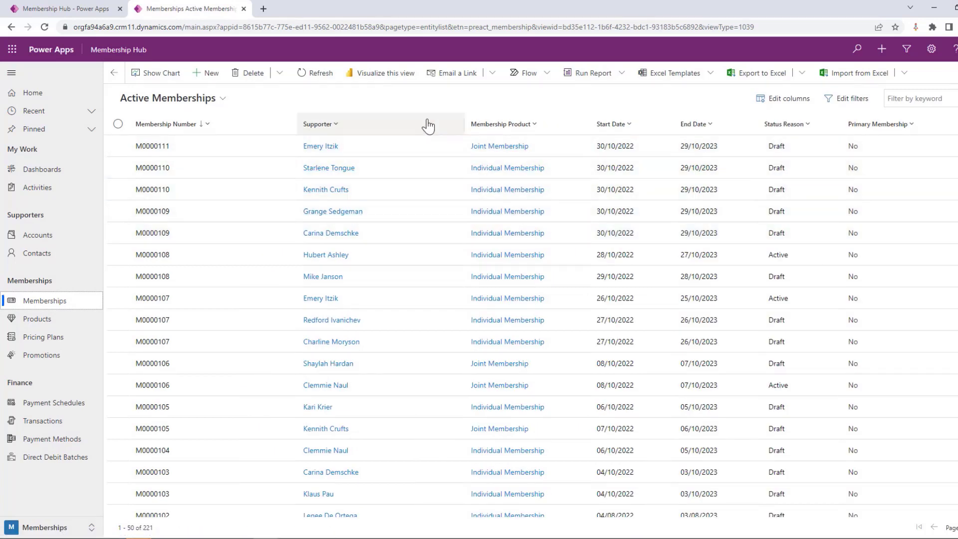
click(223, 99)
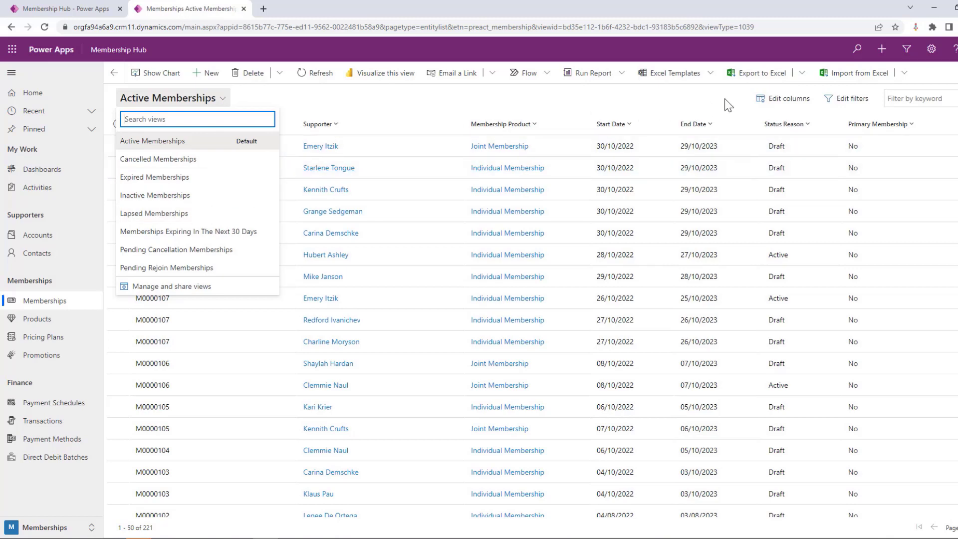
click(612, 96)
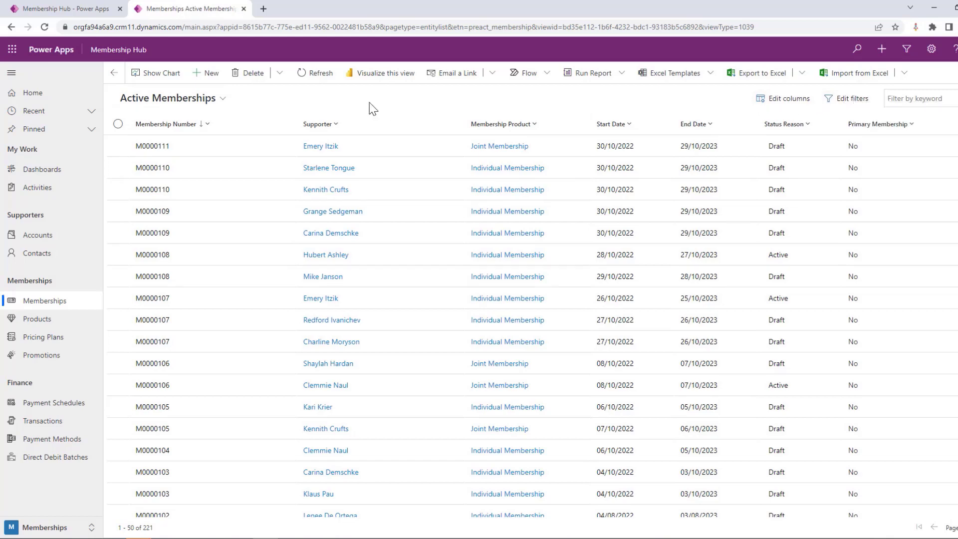
- Start a new membership and select the supporter by searching for the contact's first name
click(209, 75)
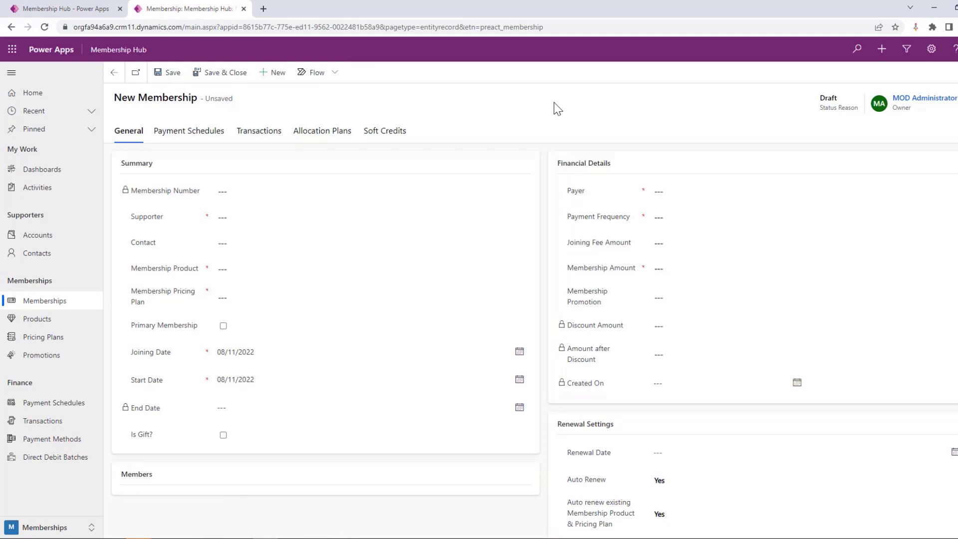
click(322, 217)
click(523, 218)
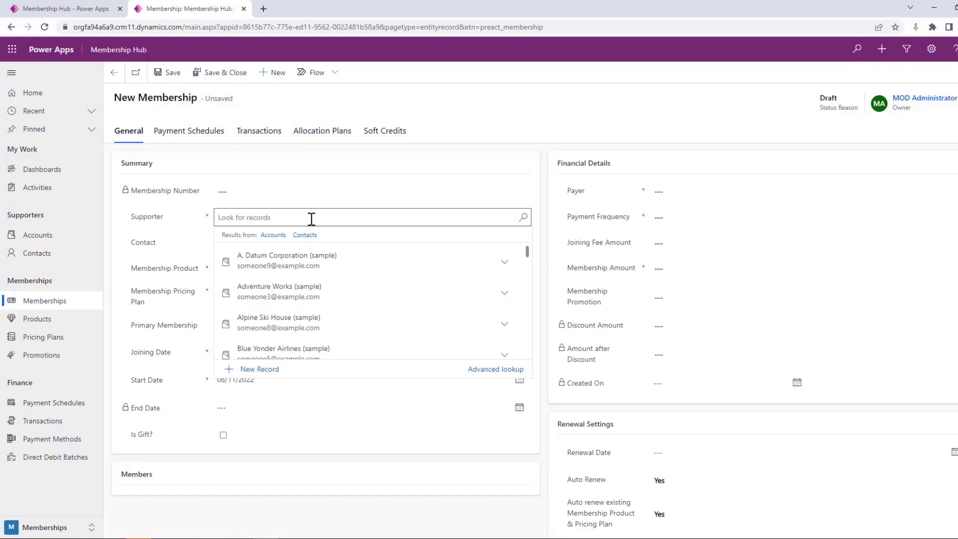
text(john)
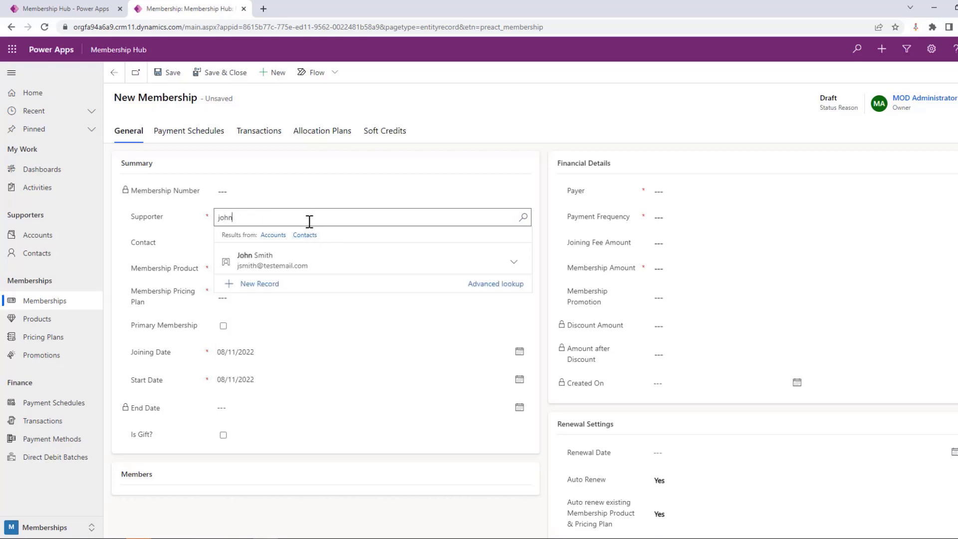
click(295, 266)
- Assign the Full Membership product with the Full Membership - Monthly pricing plan, and mark it as a primary membership
click(522, 269)
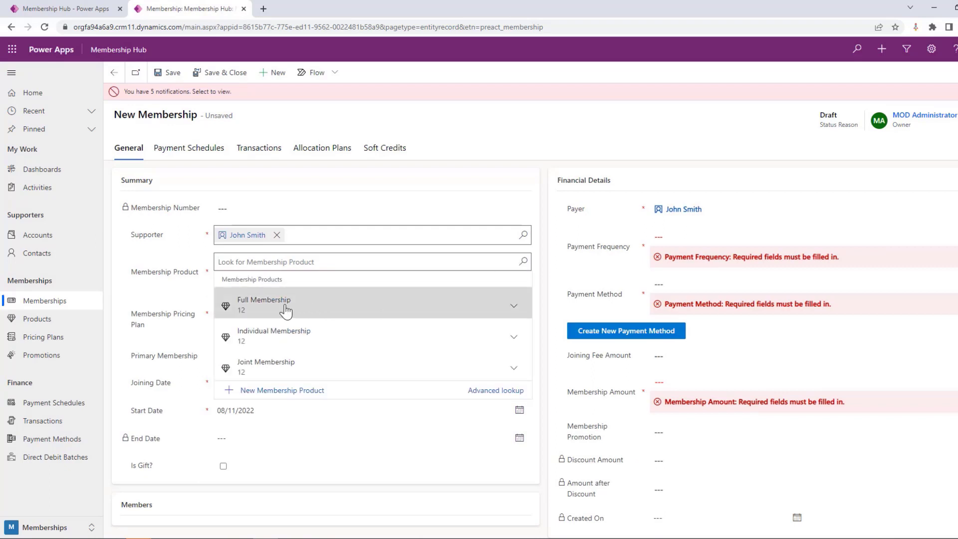
click(286, 311)
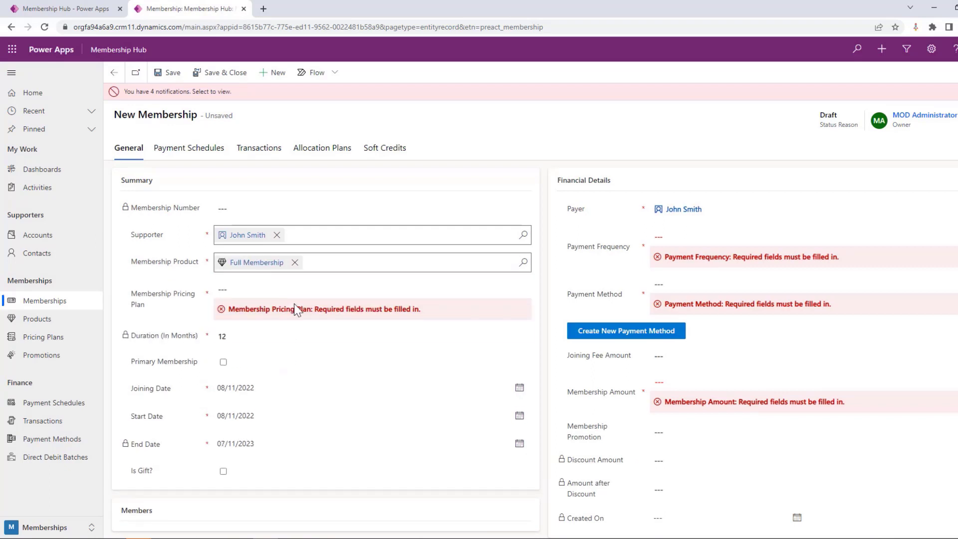
click(290, 289)
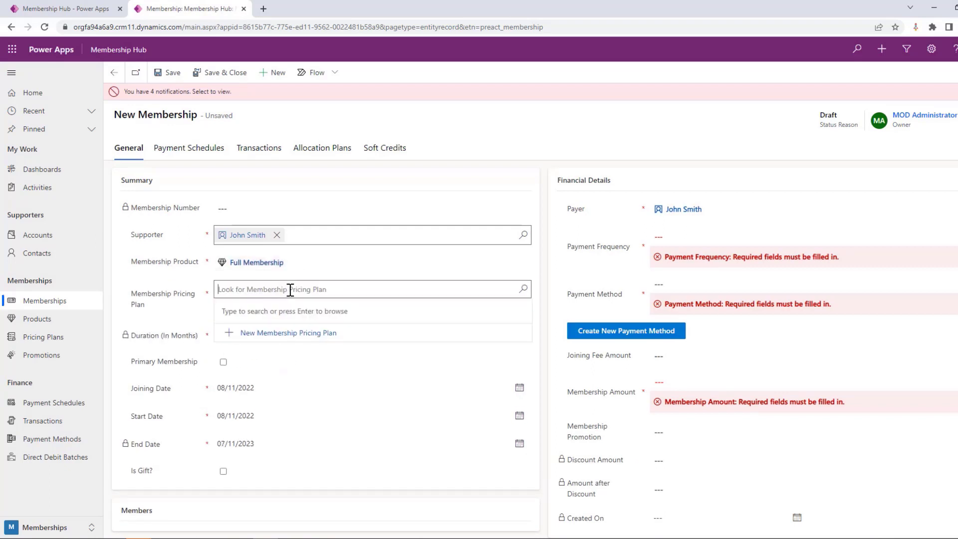
click(521, 293)
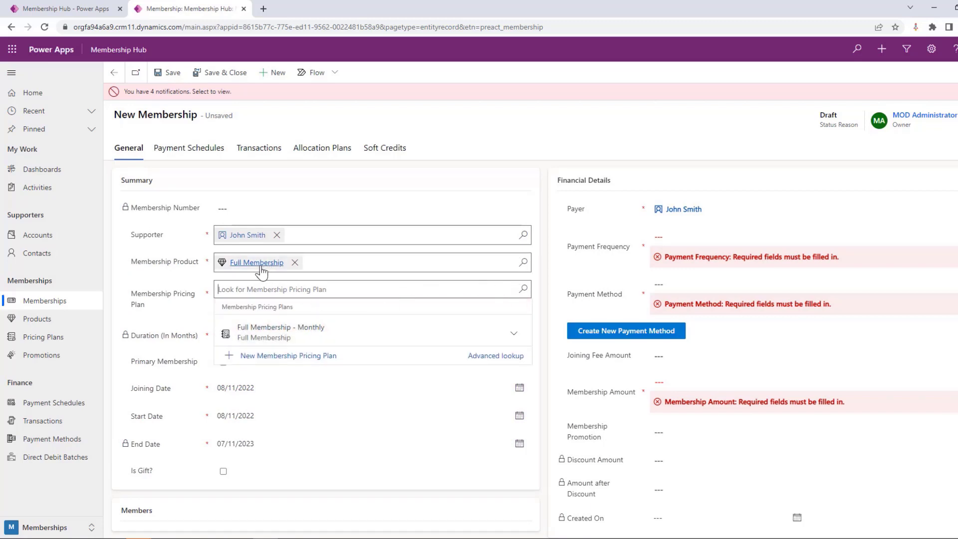
click(288, 334)
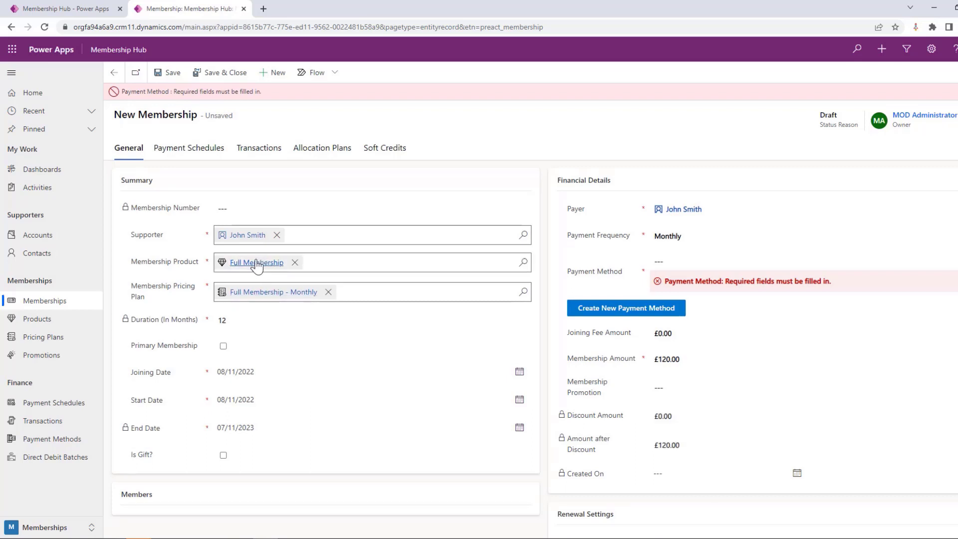
click(223, 346)
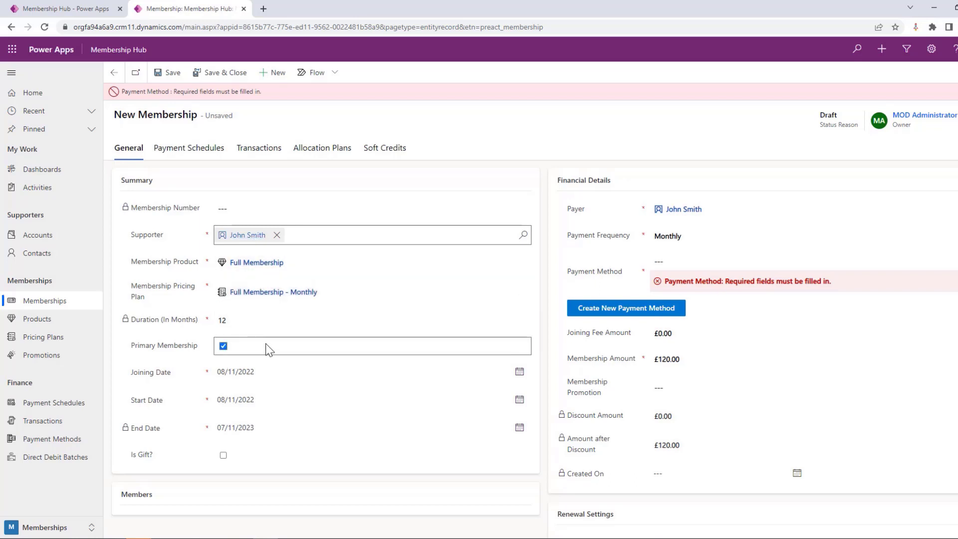
scroll(265, 345, down, 1)
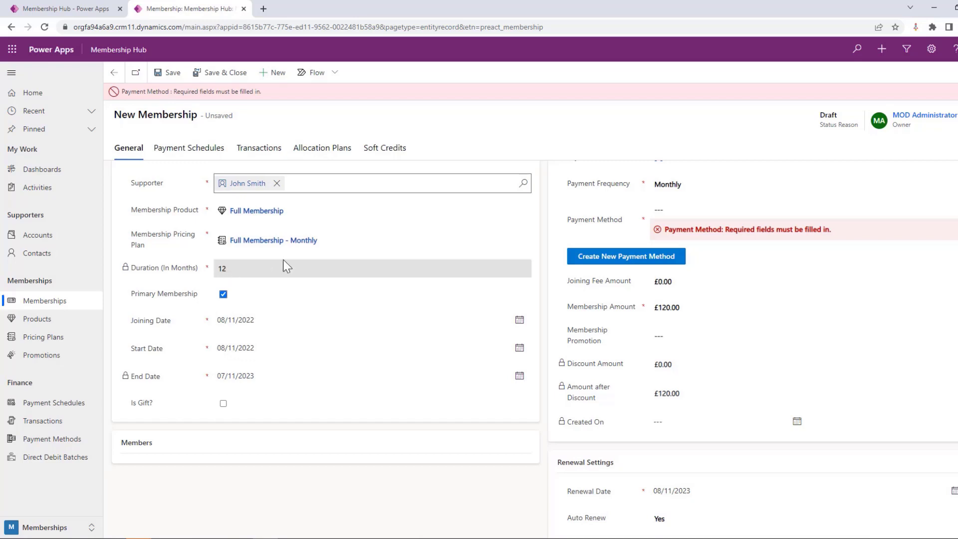
- Start a new payment method for the membership's payer and set its type to Card
click(242, 349)
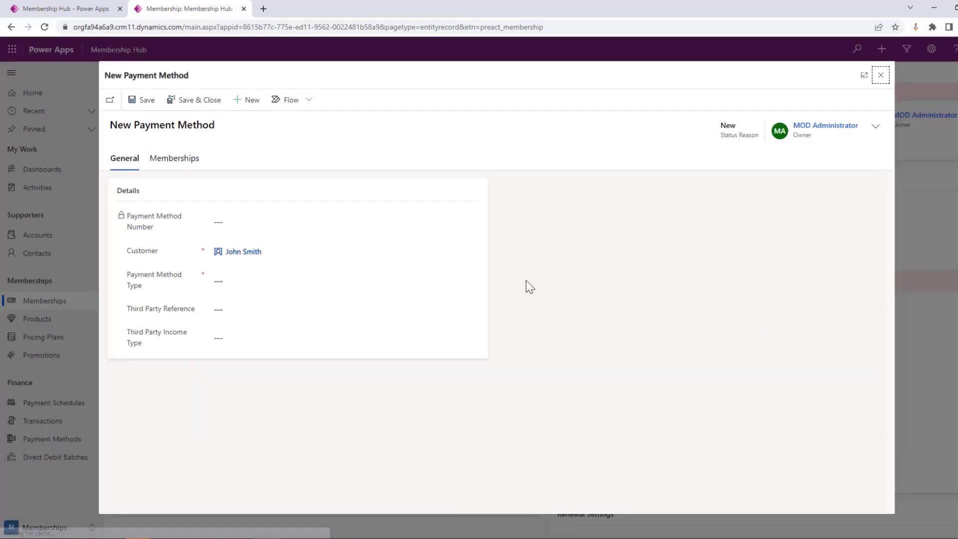
click(276, 281)
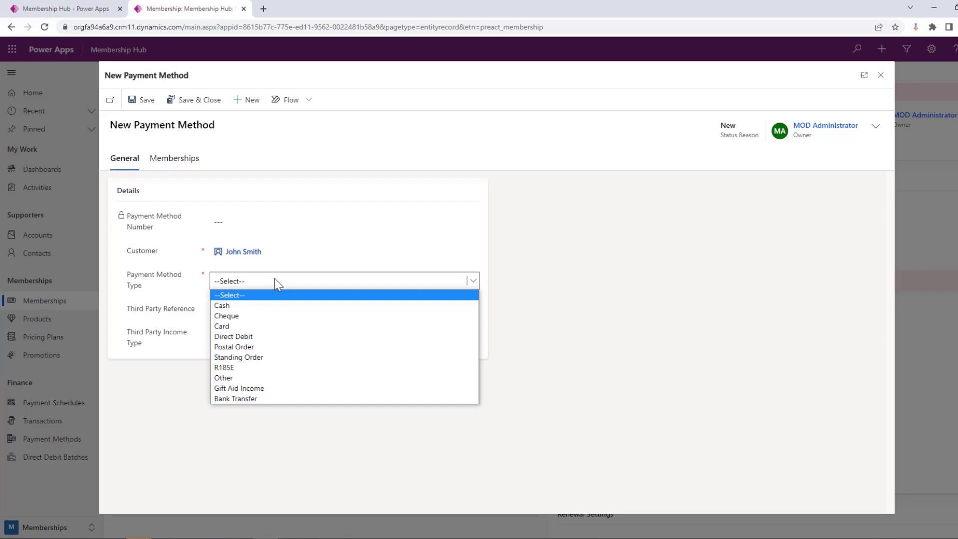
click(274, 327)
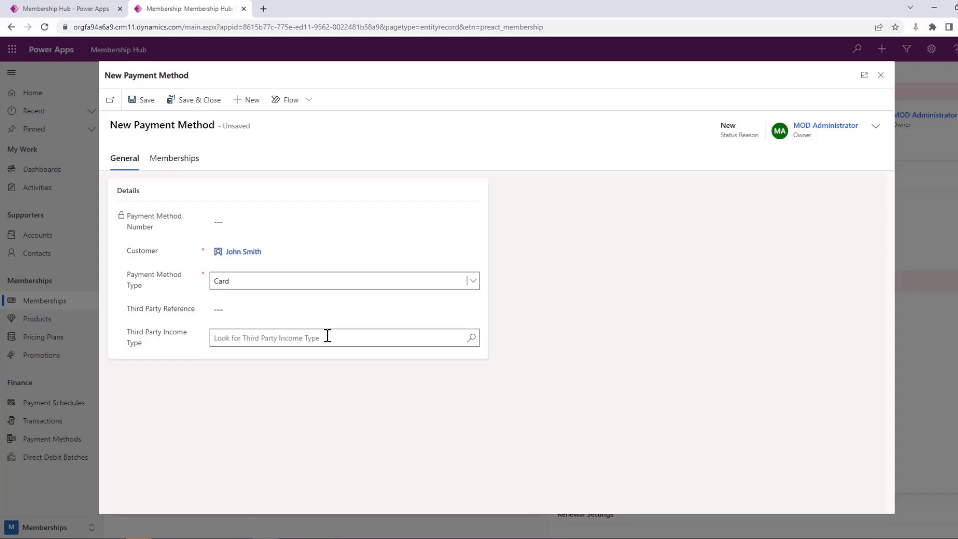
- Switch the payment method type to Direct Debit to examine its bank detail fields, returning it to Card
click(284, 282)
click(270, 327)
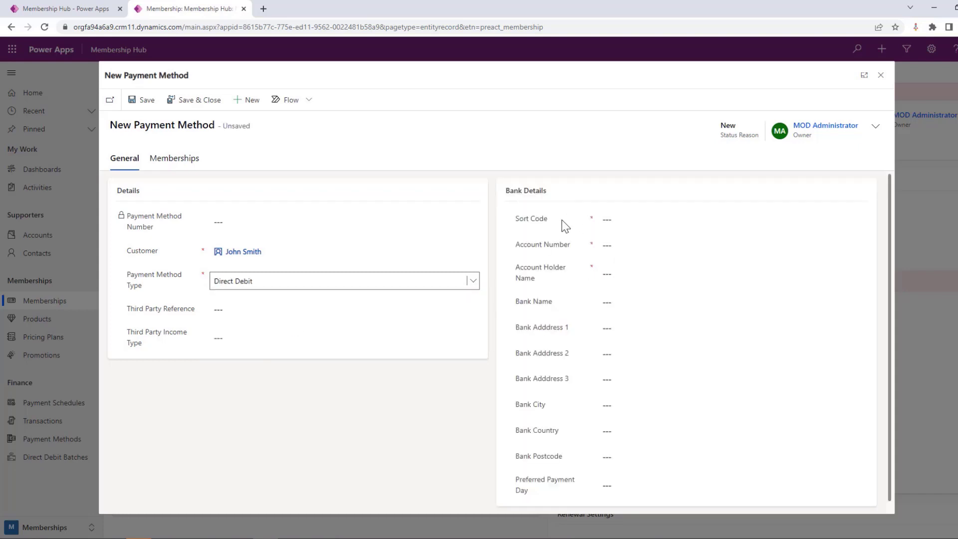
scroll(553, 232, down, 1)
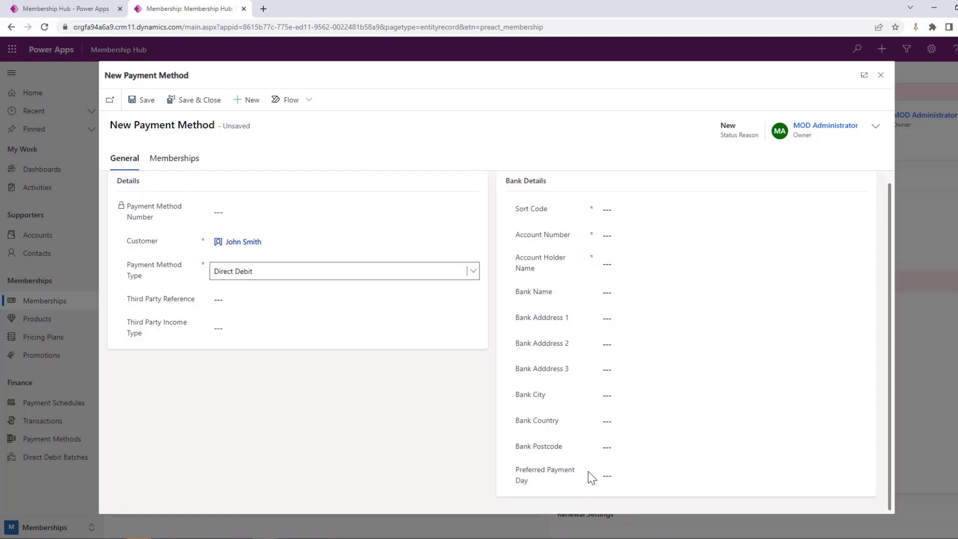
scroll(555, 262, up, 1)
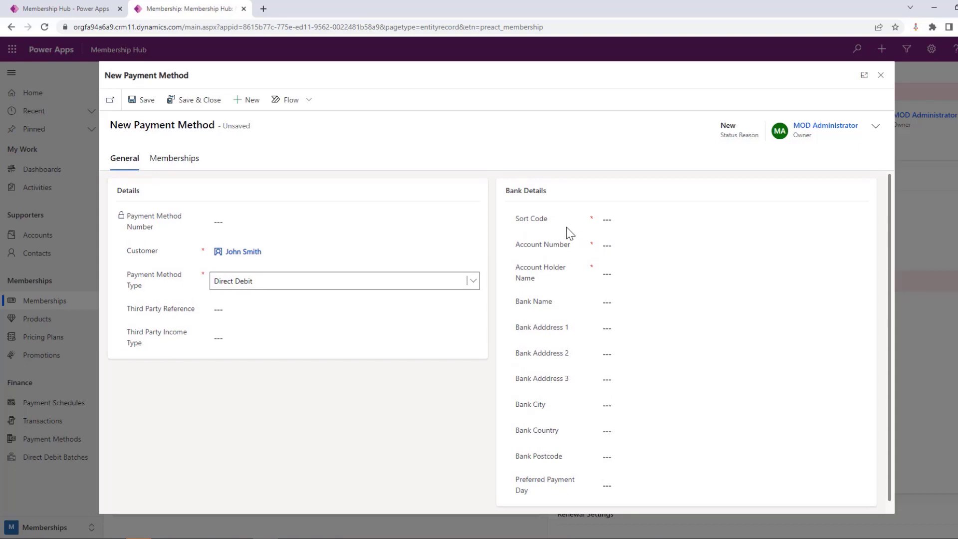
click(323, 283)
click(302, 316)
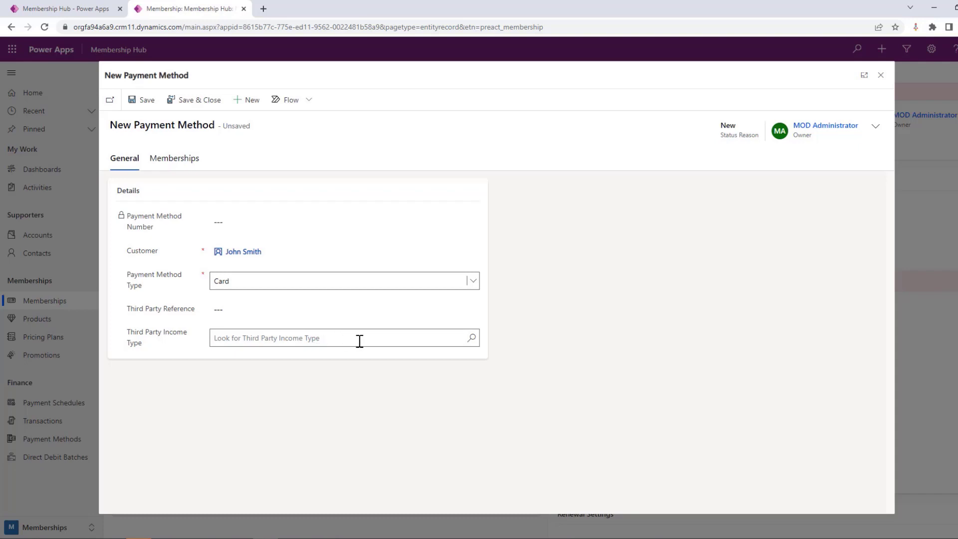
- Check the available third party income types without choosing one, and save and close the Card payment method
click(471, 339)
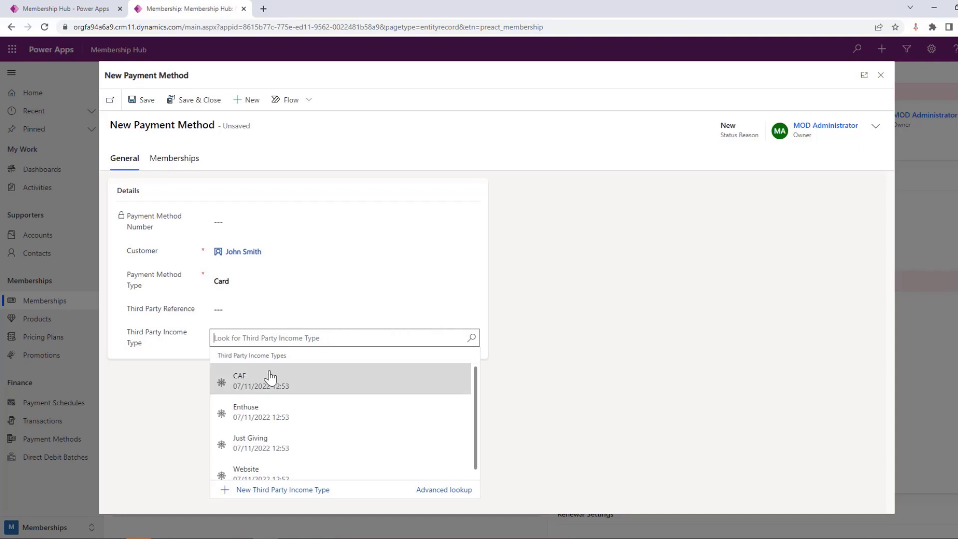
scroll(279, 439, down, 1)
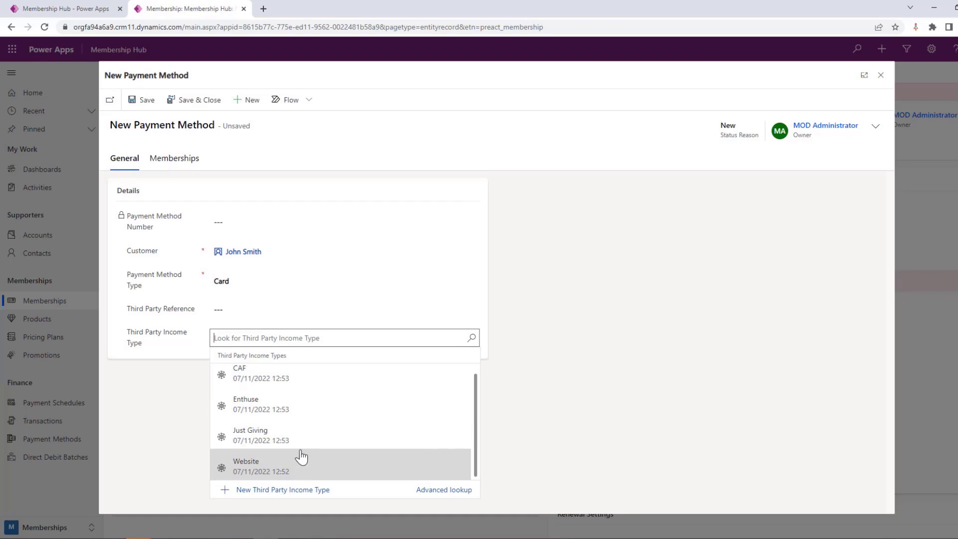
scroll(259, 386, up, 1)
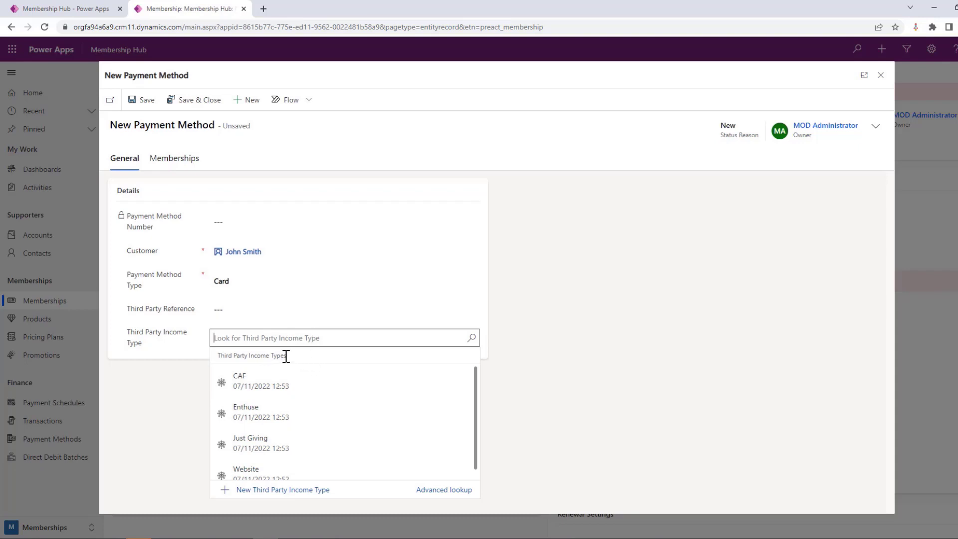
click(146, 381)
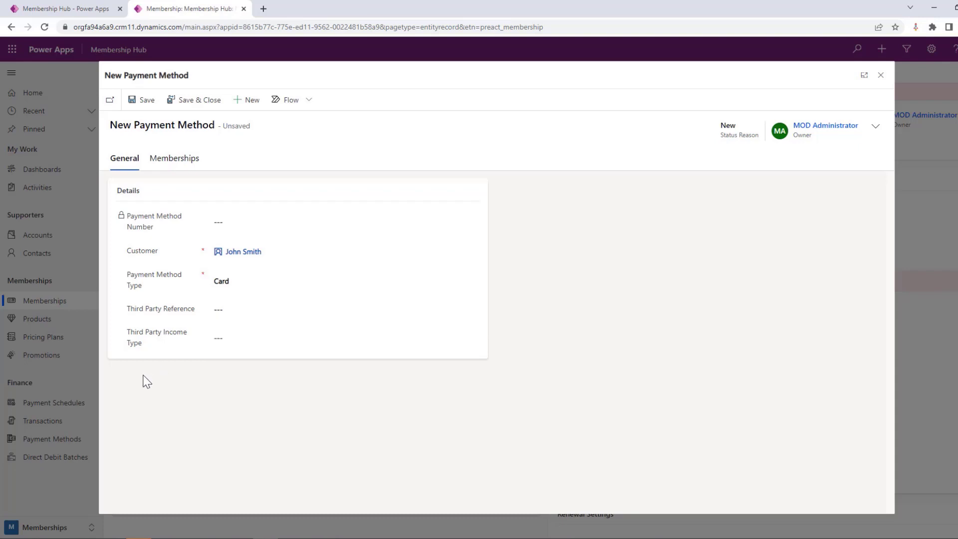
click(195, 100)
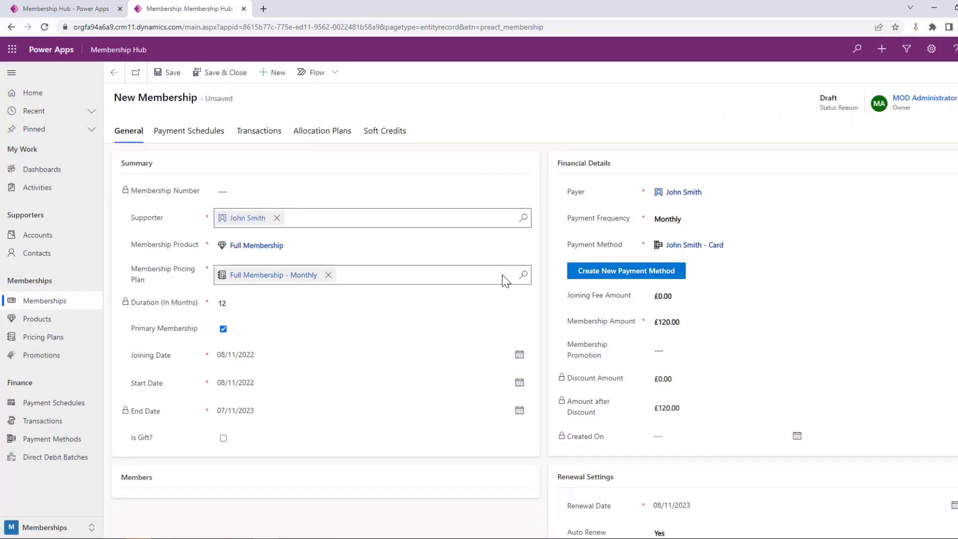
- Apply the "50 off 6 months" promotion to the new membership
click(819, 248)
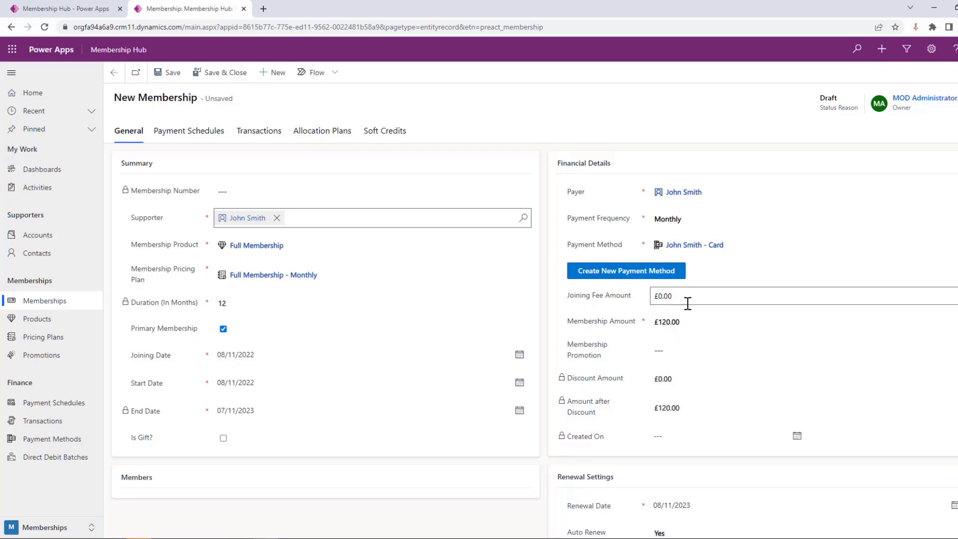
click(676, 351)
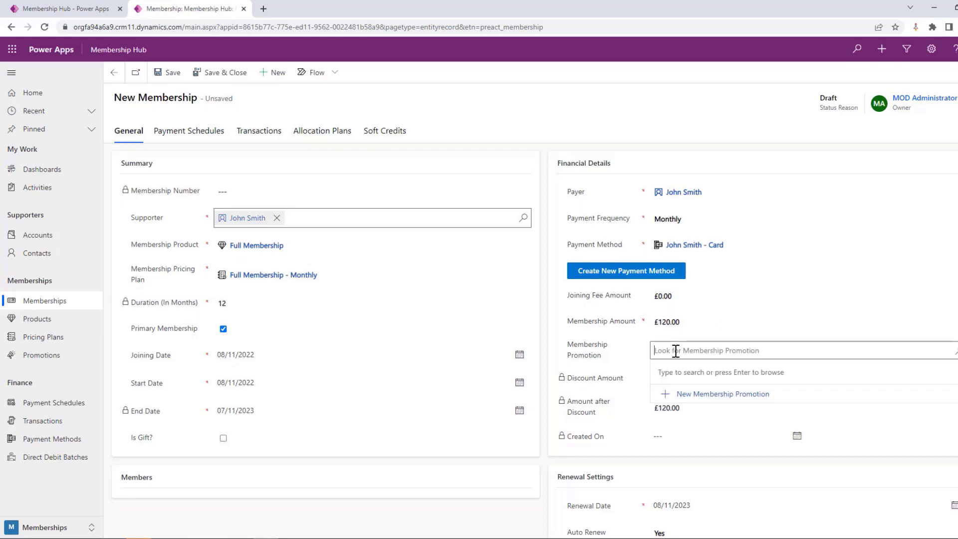
click(956, 354)
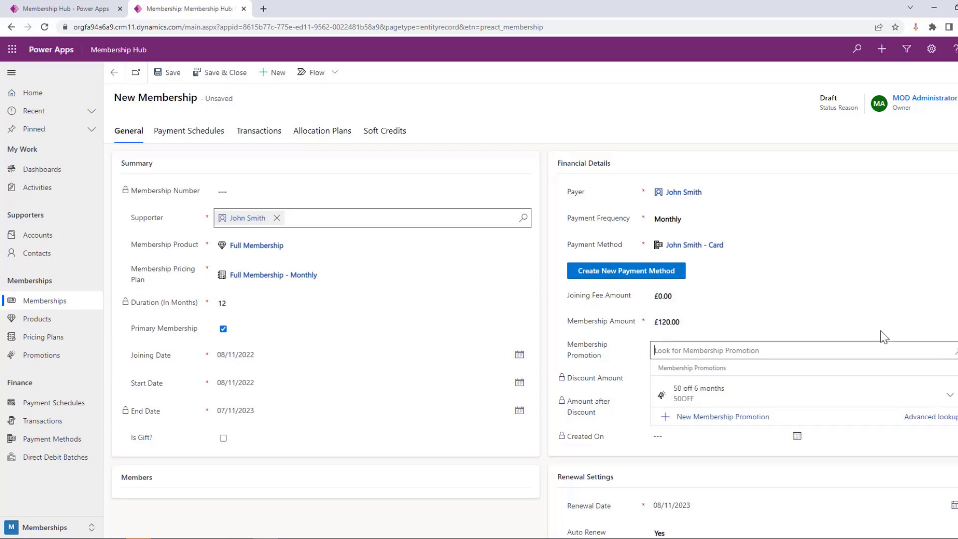
click(717, 397)
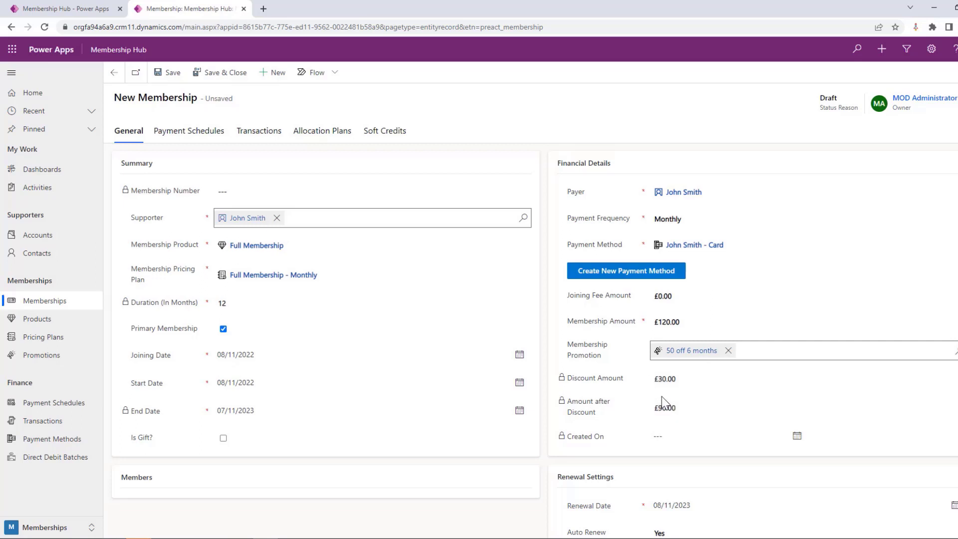
- Switch auto renewal of the existing membership product and pricing plan to No to examine the replacement fields, returning it to Yes
scroll(654, 392, down, 3)
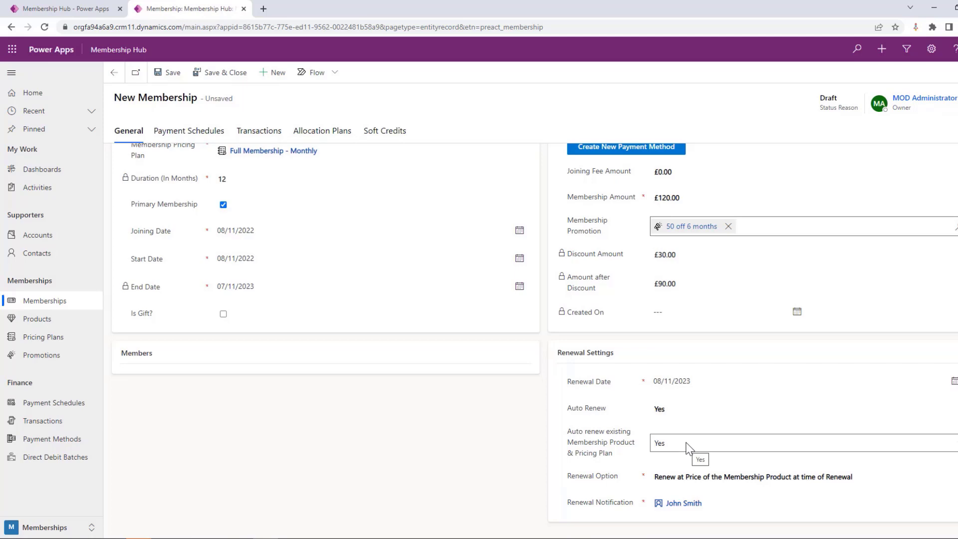
scroll(372, 286, up, 2)
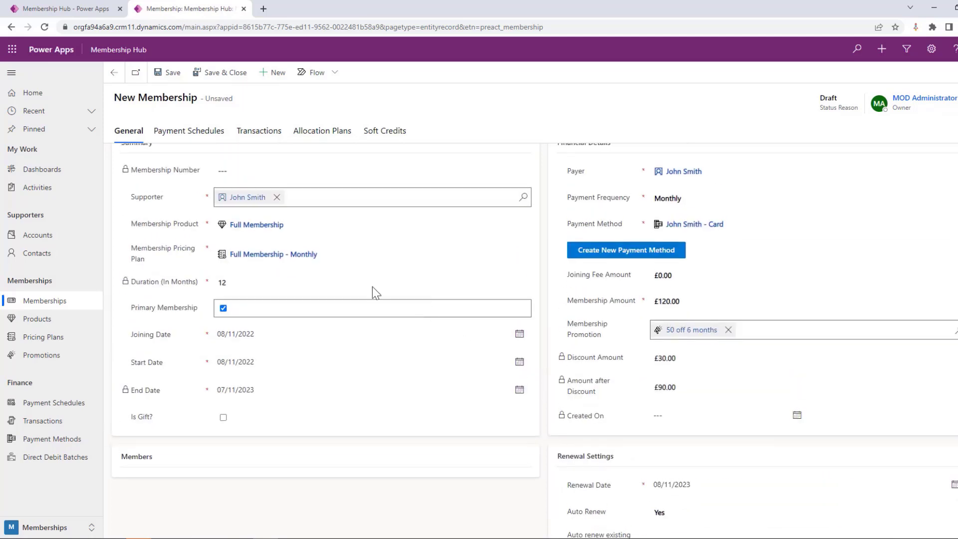
scroll(652, 367, down, 2)
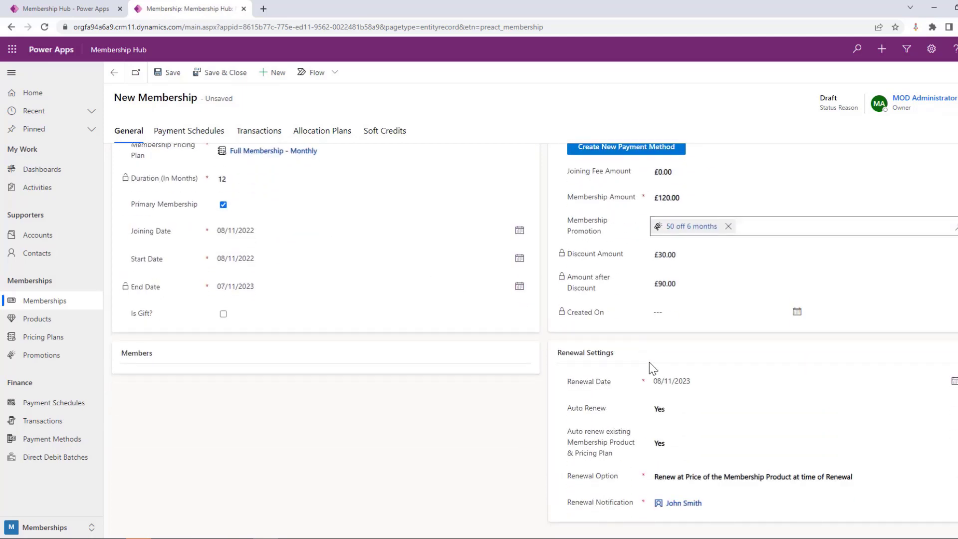
click(678, 450)
click(676, 457)
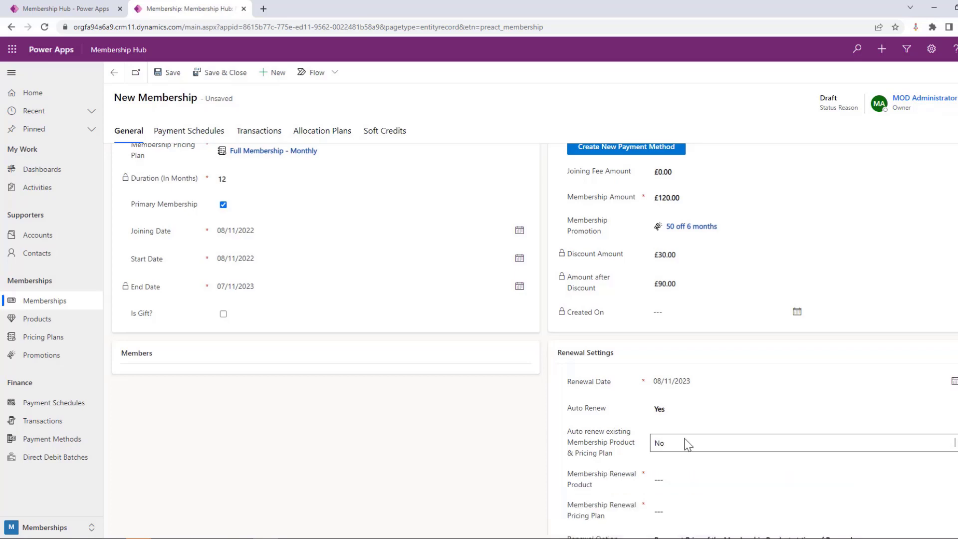
scroll(680, 441, down, 1)
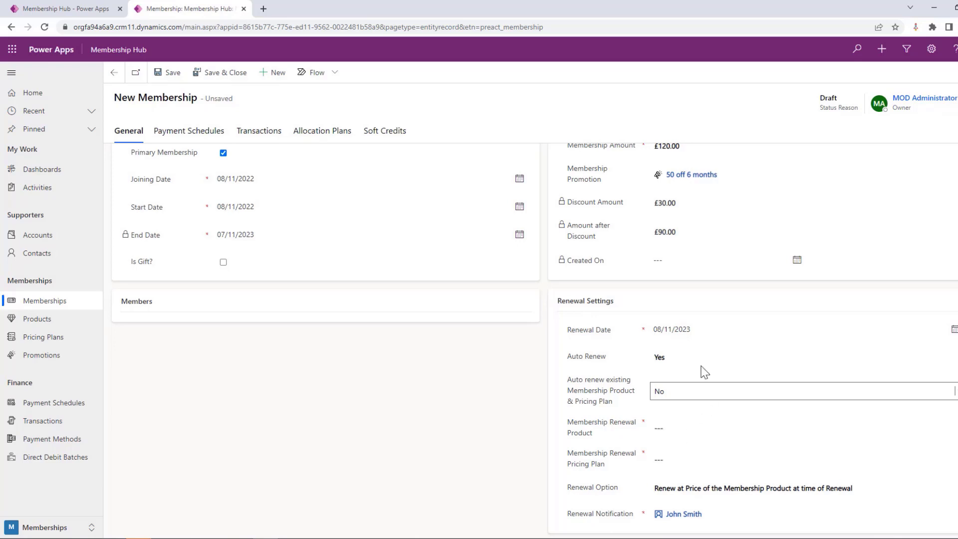
click(667, 394)
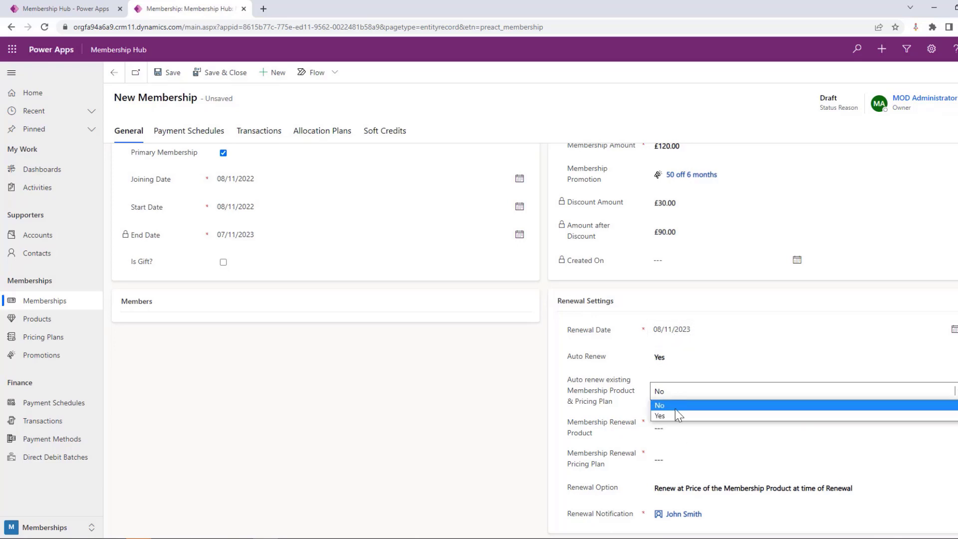
click(680, 418)
- Review the renewal options and try Renew at Custom Price for the membership
click(697, 476)
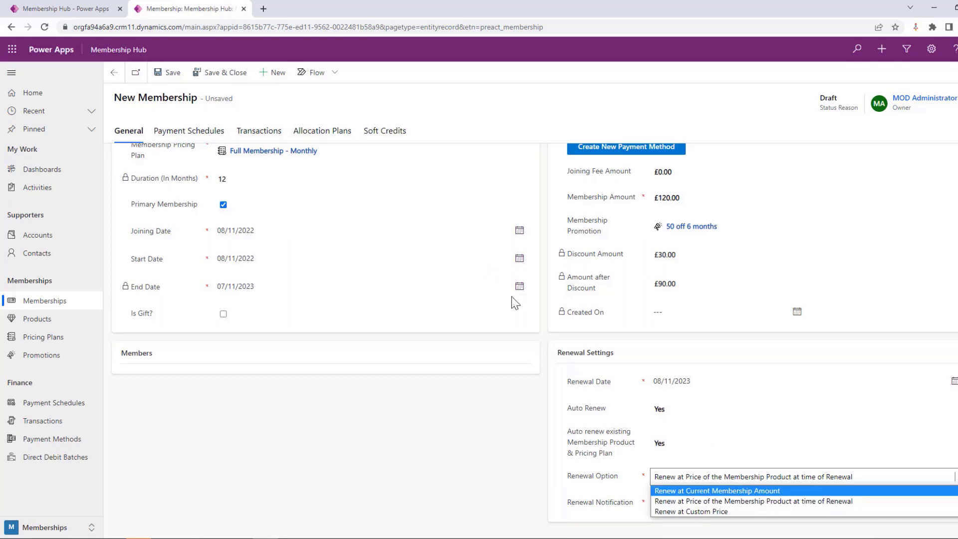
scroll(443, 214, up, 1)
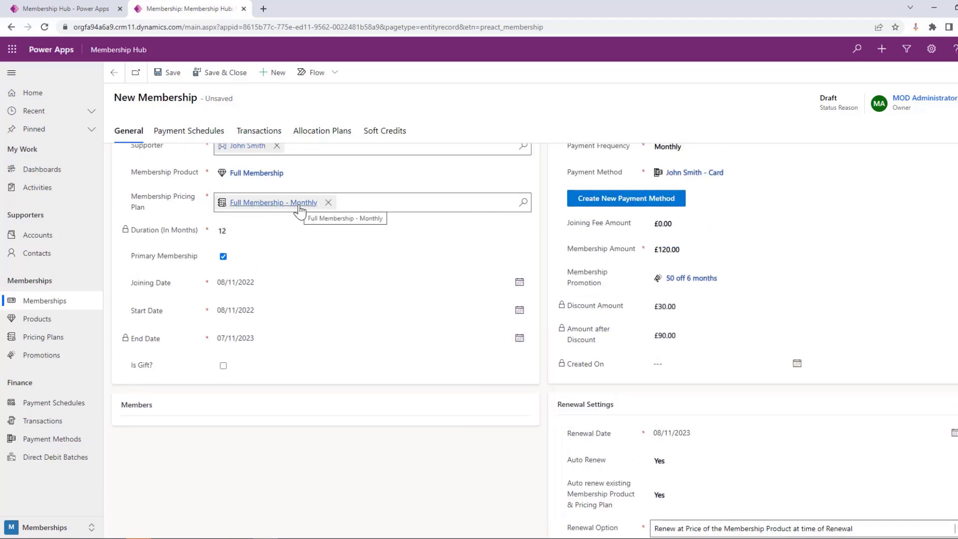
scroll(699, 341, down, 1)
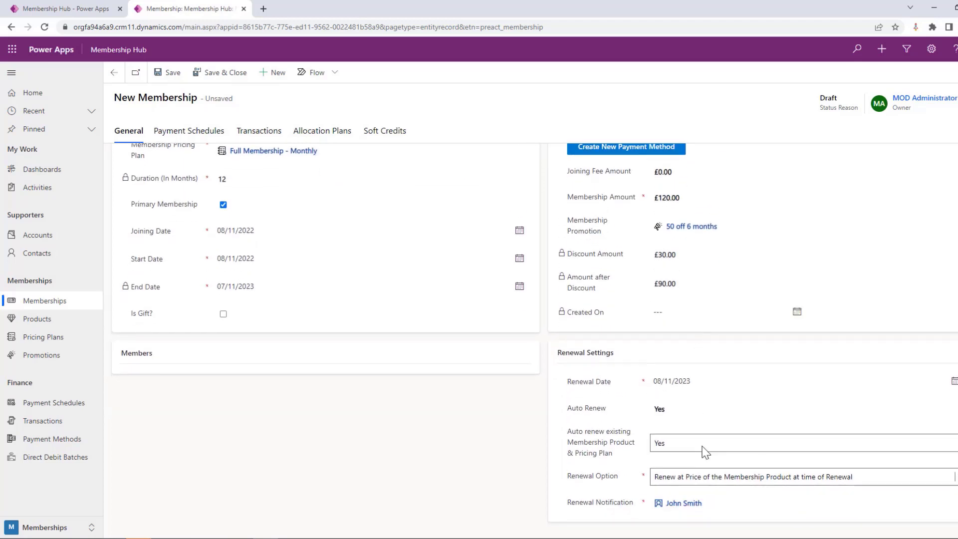
click(732, 482)
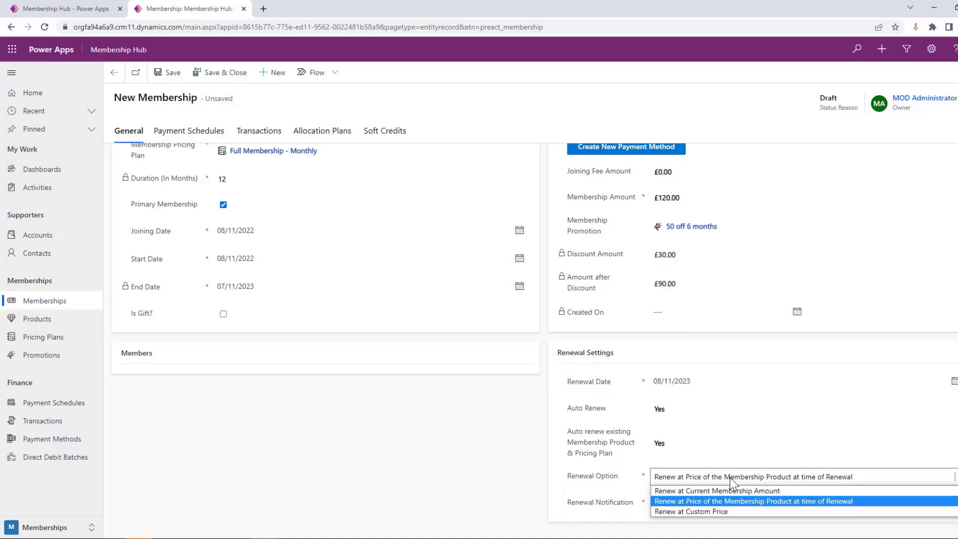
click(734, 511)
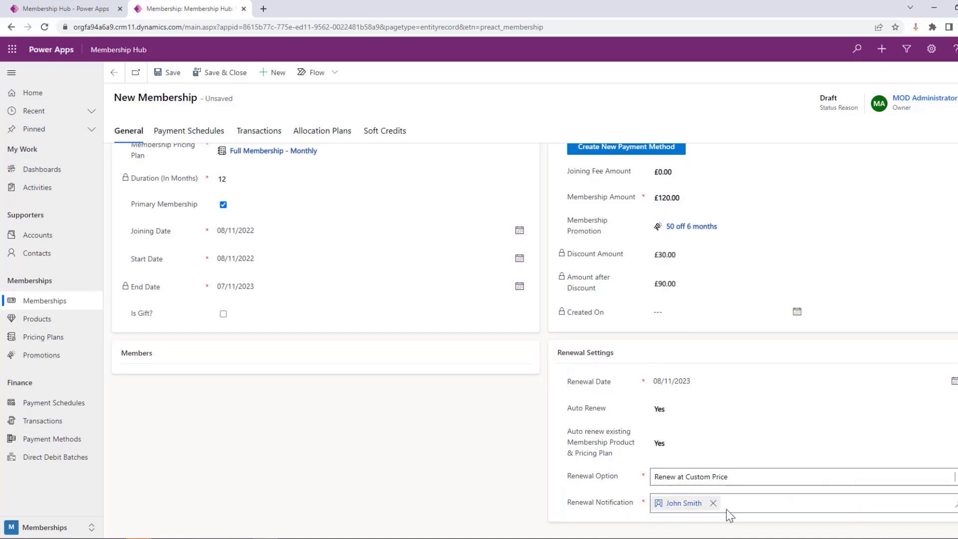
- Set the renewal option to Renew at Current Membership Amount and save the membership
click(699, 480)
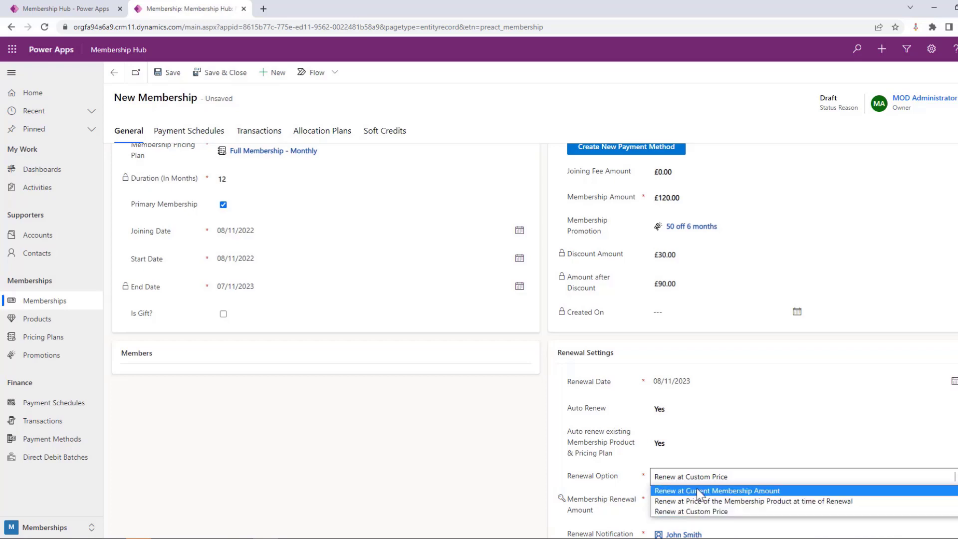
click(698, 490)
scroll(700, 442, up, 1)
scroll(701, 442, up, 2)
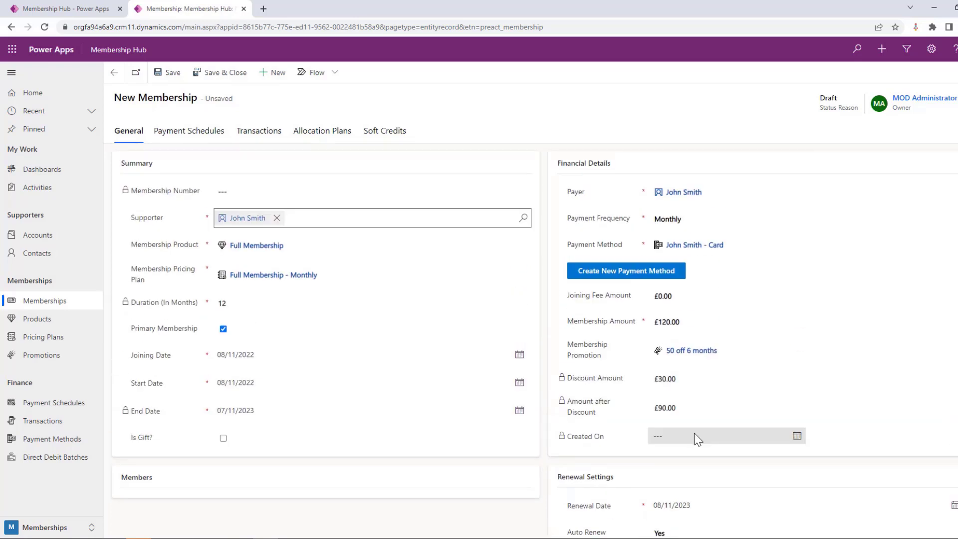
click(169, 74)
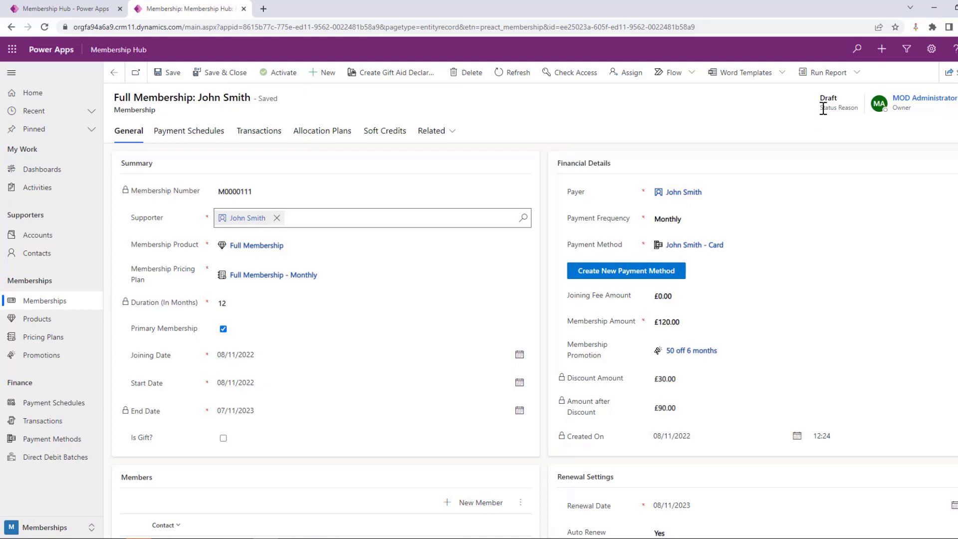
- Examine the saved membership's Members section and its soft credits list
scroll(637, 444, down, 2)
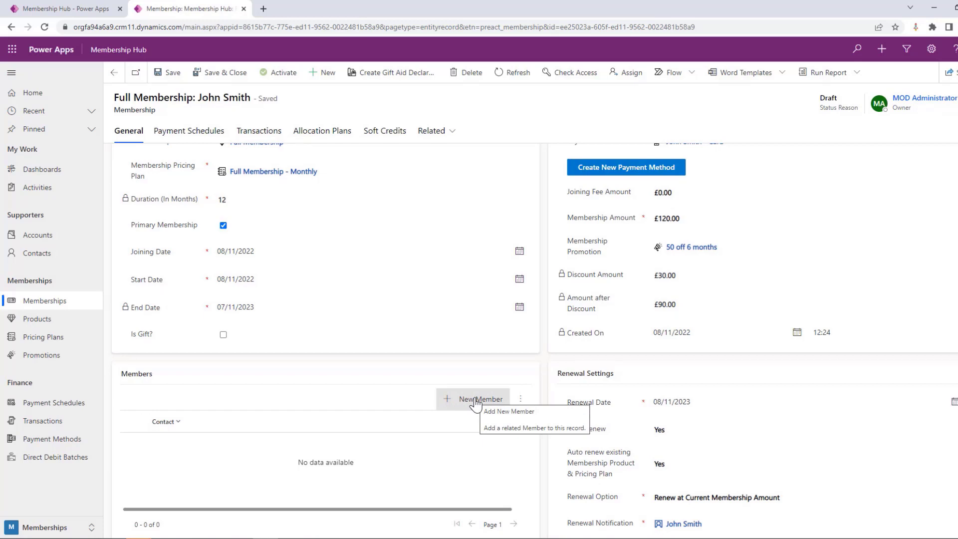
scroll(250, 214, up, 2)
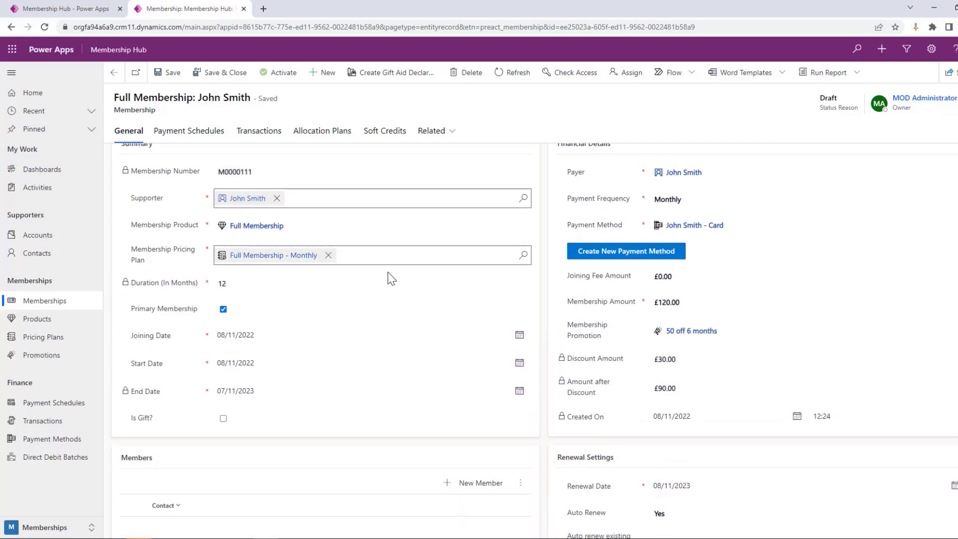
scroll(389, 300, down, 2)
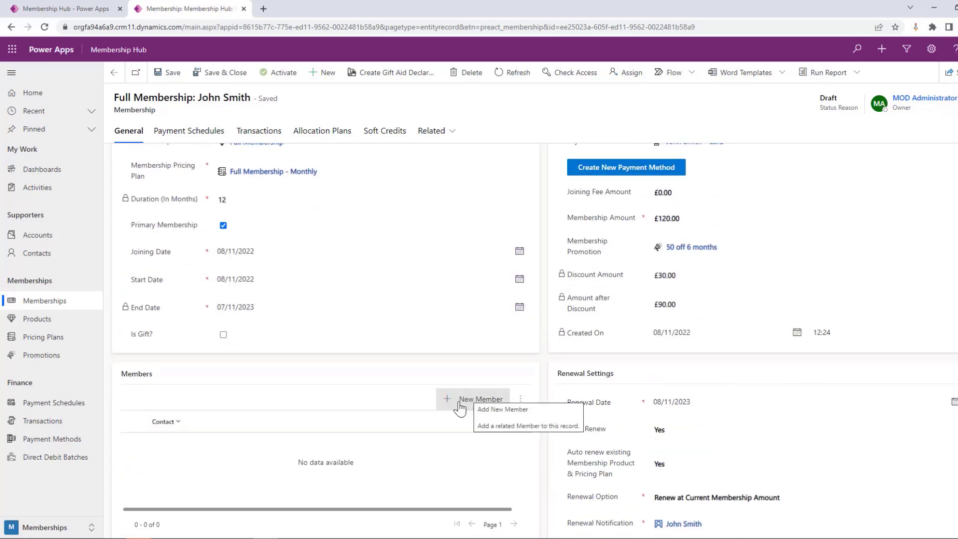
scroll(414, 425, up, 2)
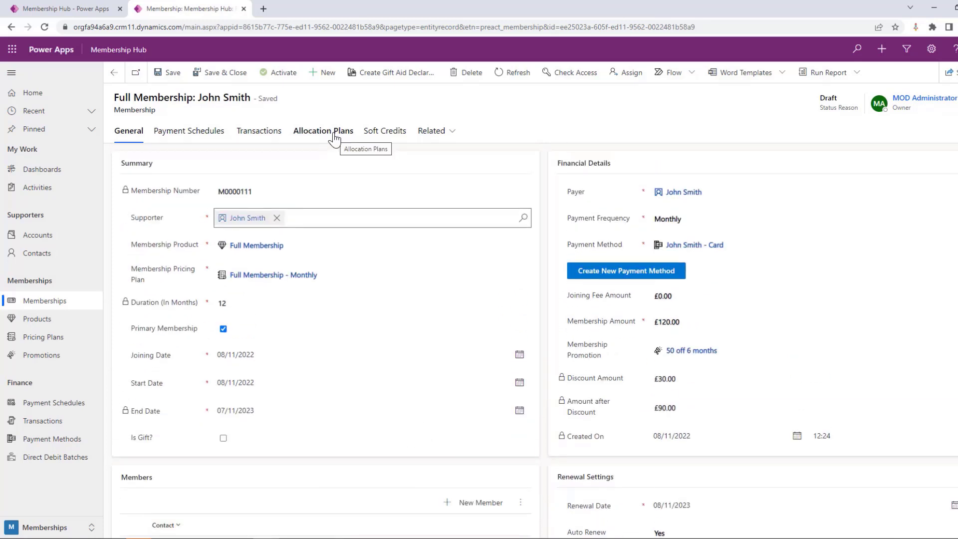
click(386, 135)
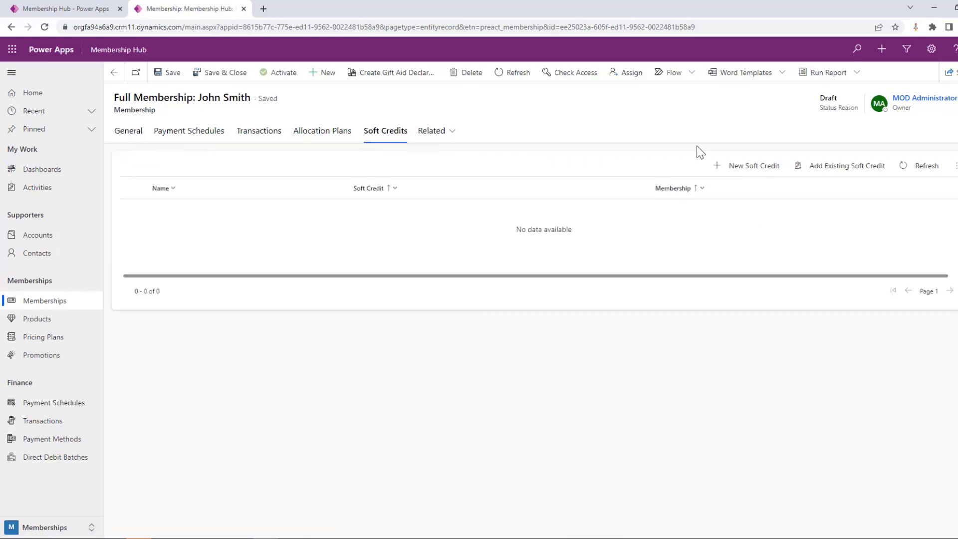
- Create an allocation plan giving 100 percent of the membership to General Fund, save and close it, and return to the membership's general details
click(313, 133)
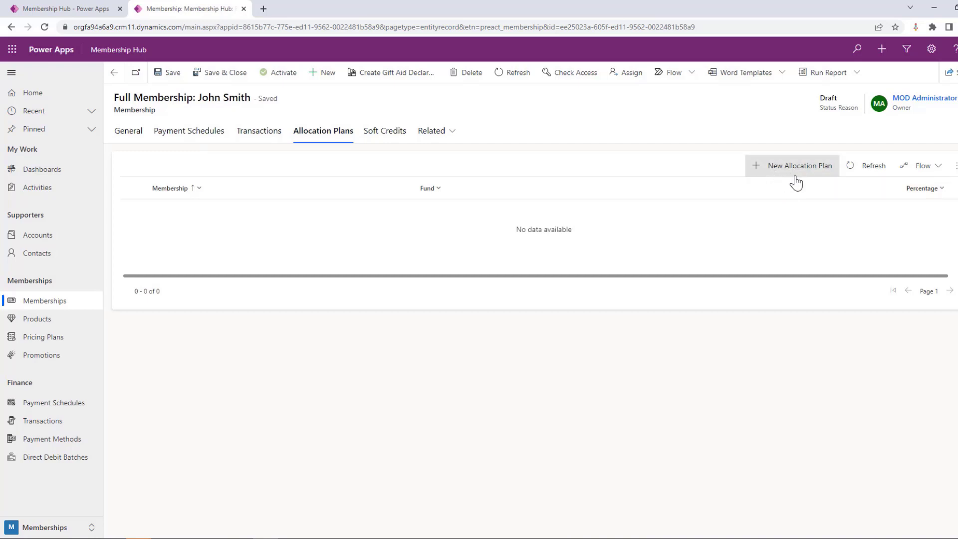
click(802, 172)
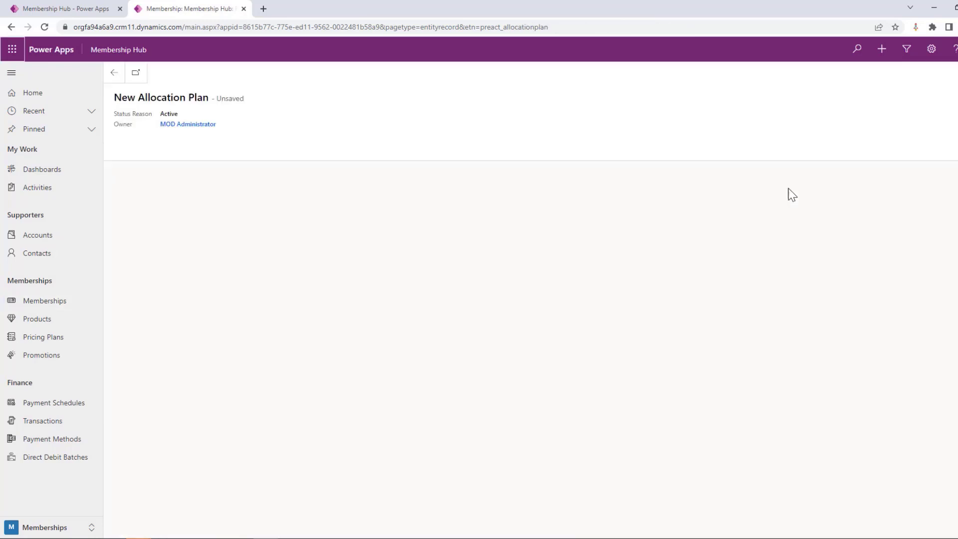
click(667, 170)
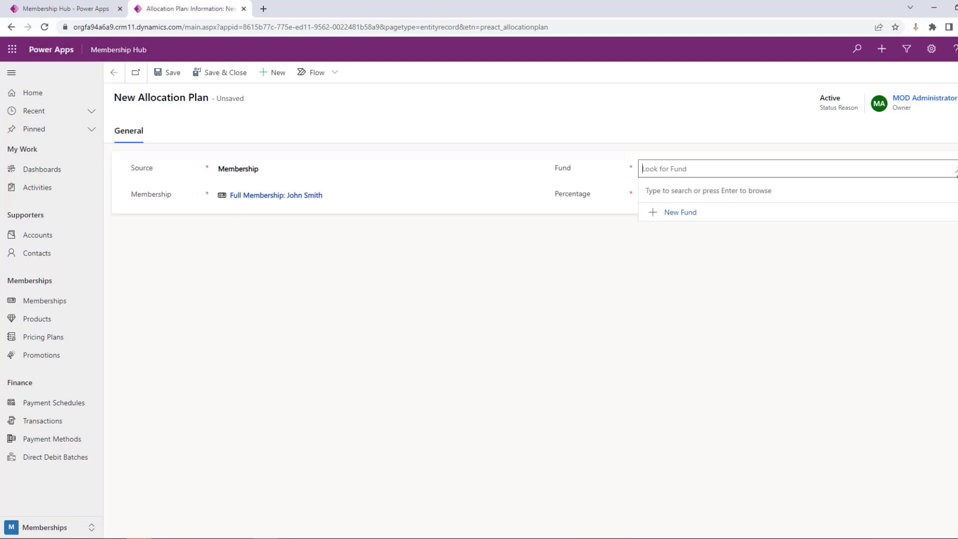
click(956, 170)
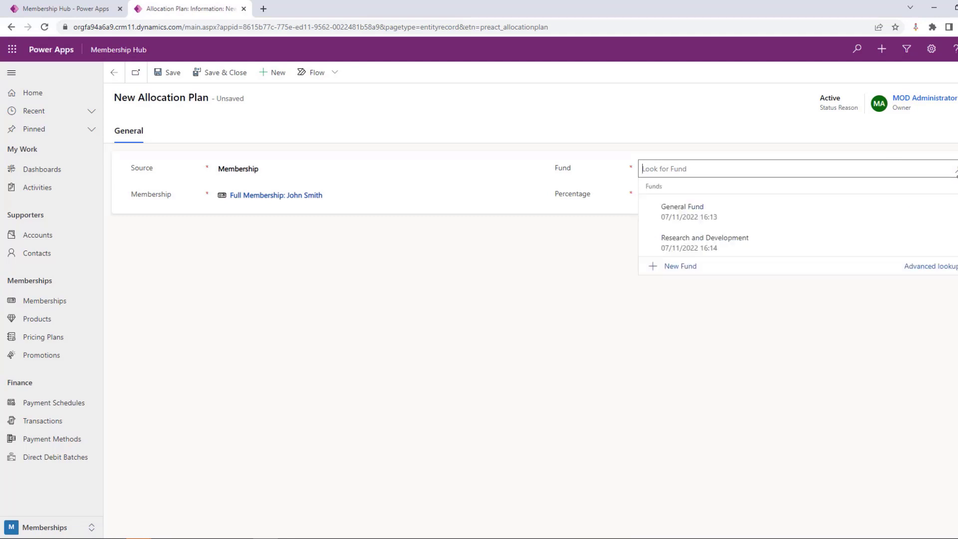
click(718, 224)
click(693, 197)
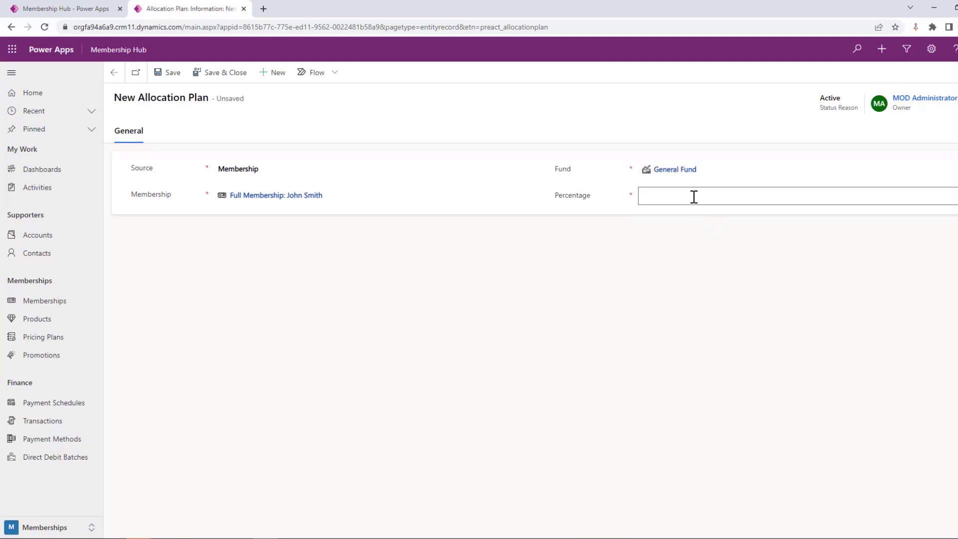
text(100)
click(225, 75)
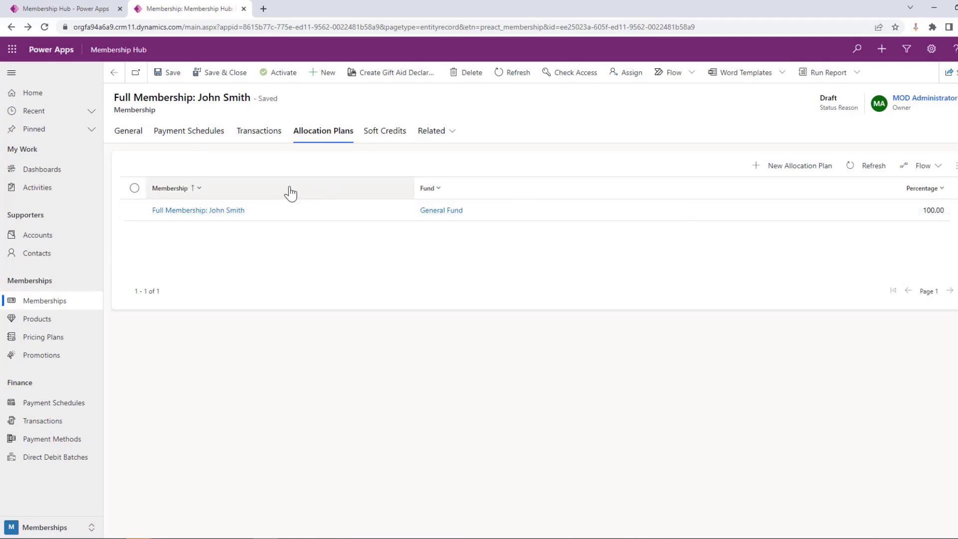
click(128, 132)
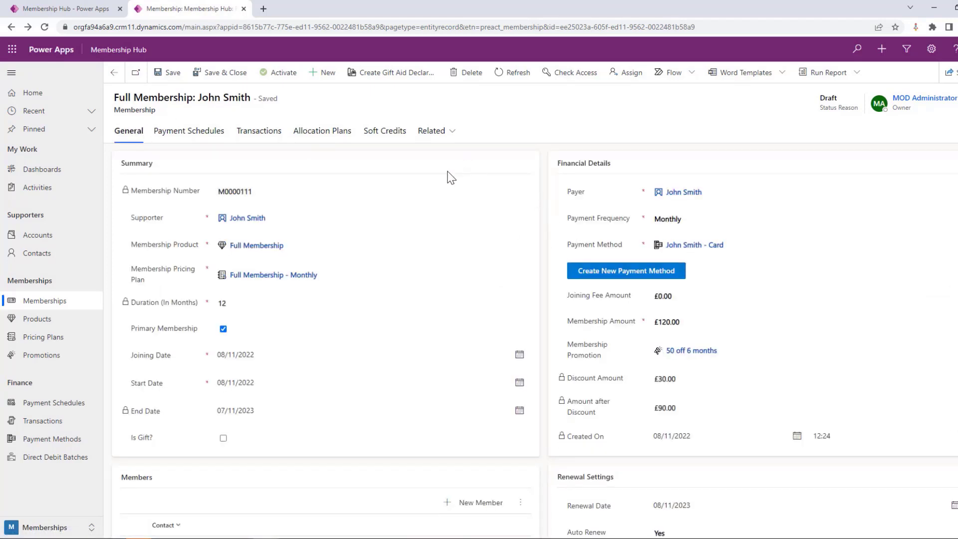
- Activate the draft membership and confirm the creation of its payment schedule and related transactions
click(284, 76)
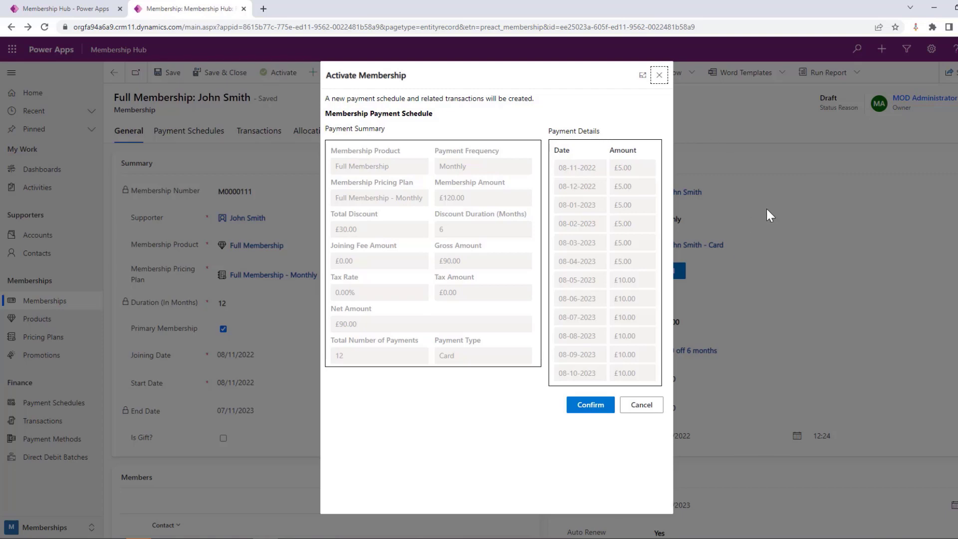
click(592, 406)
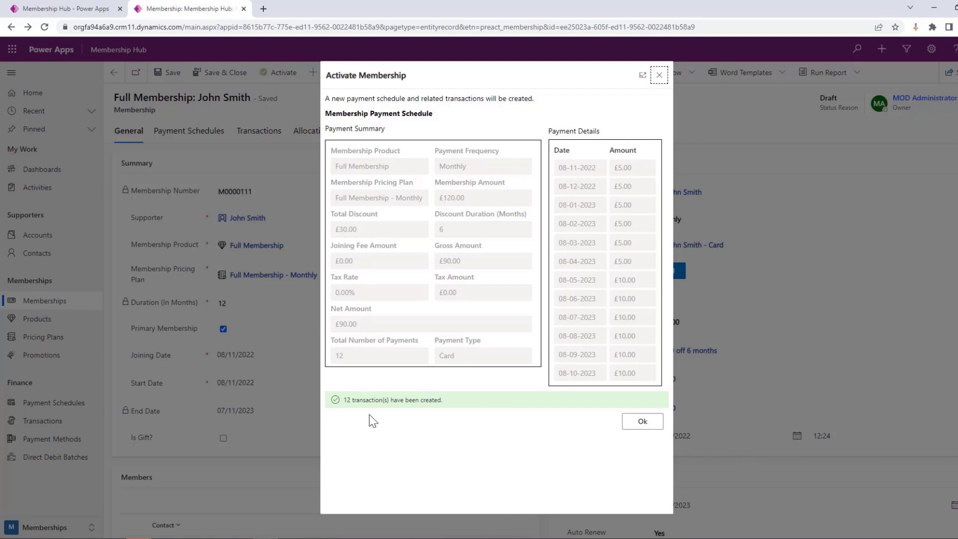
click(644, 424)
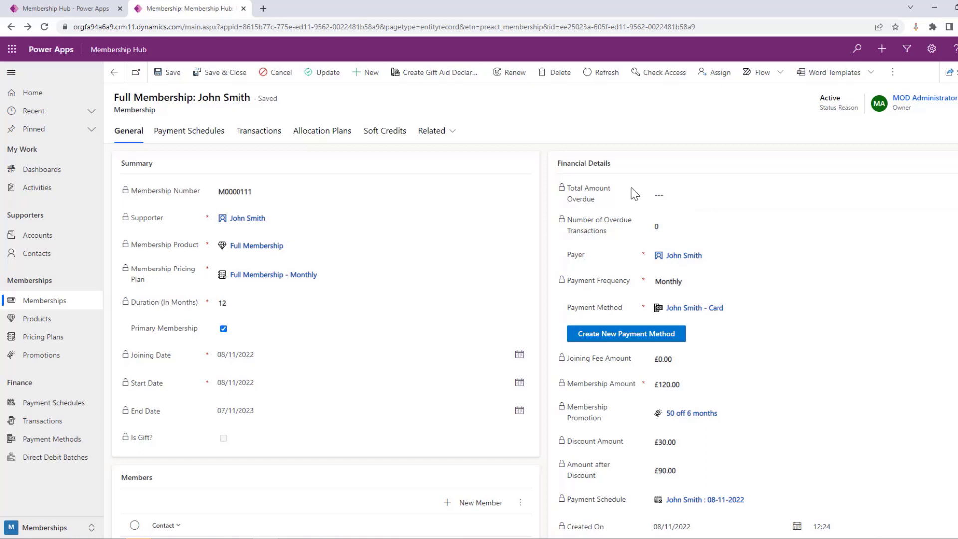
- Examine the membership's payment schedules and transactions, open the payment schedule's record, and return to the membership
click(197, 133)
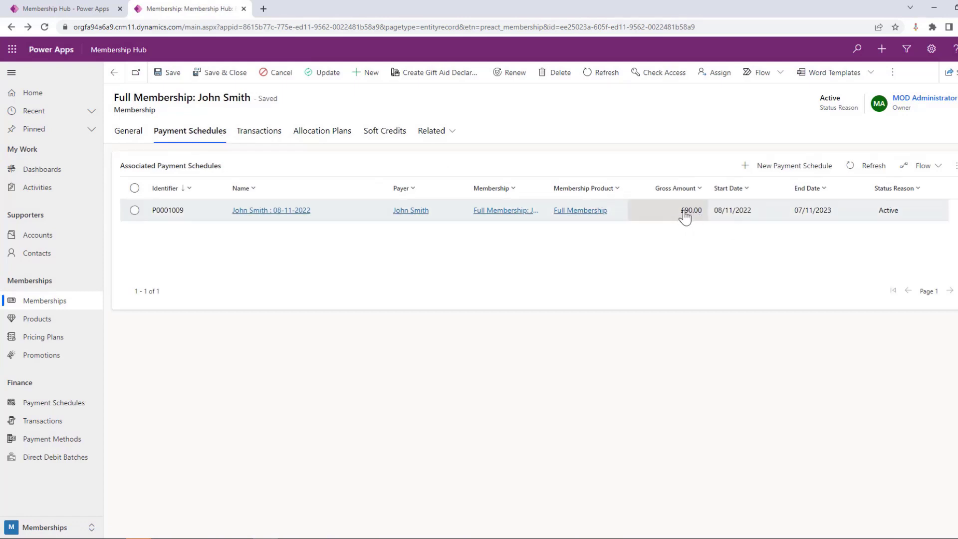
click(281, 140)
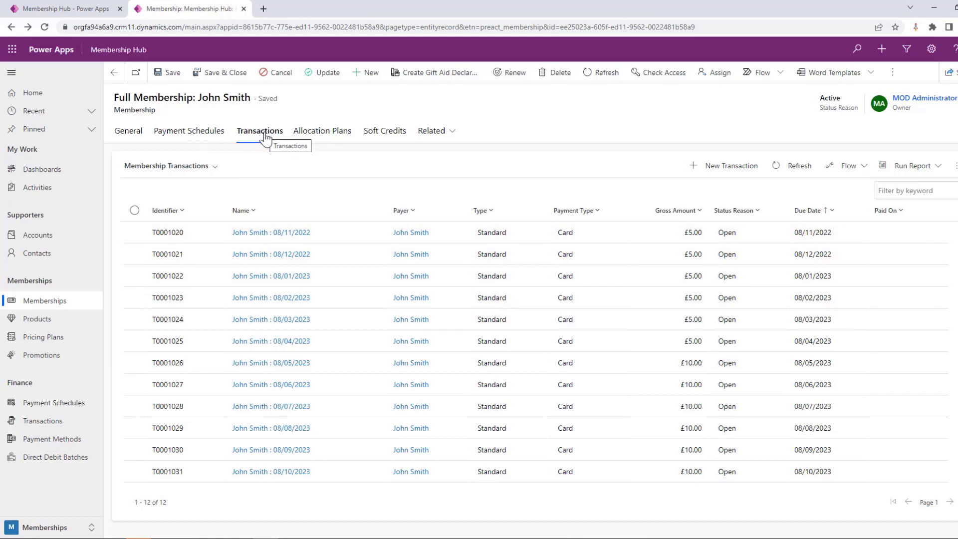
click(212, 141)
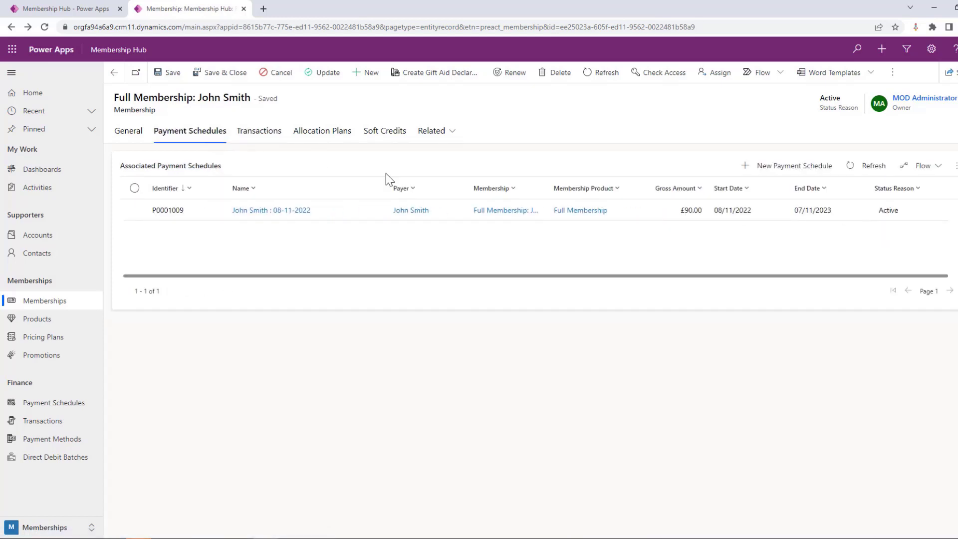
double_click(365, 220)
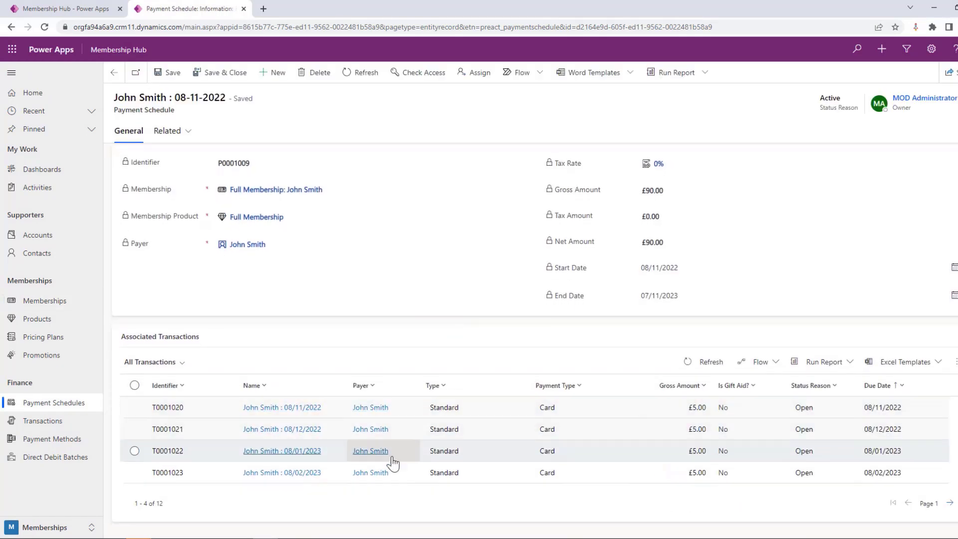
click(11, 27)
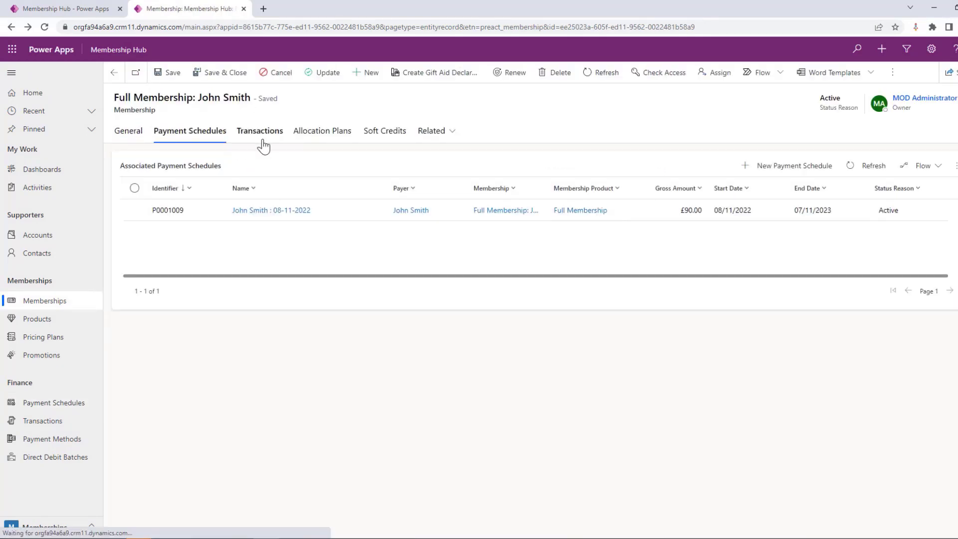
- Open the membership's transaction due 08/11/2022 and pay it with an amount received of 5
click(262, 145)
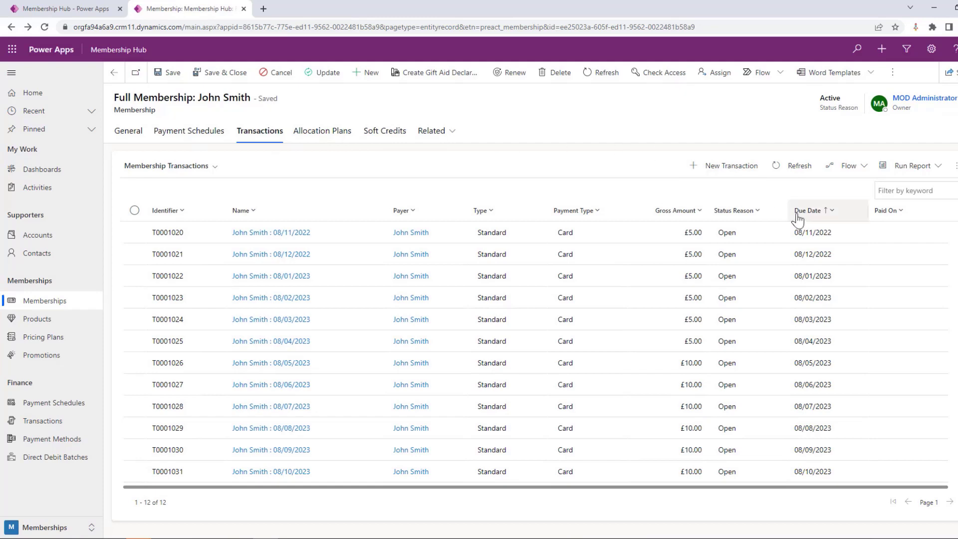
double_click(648, 240)
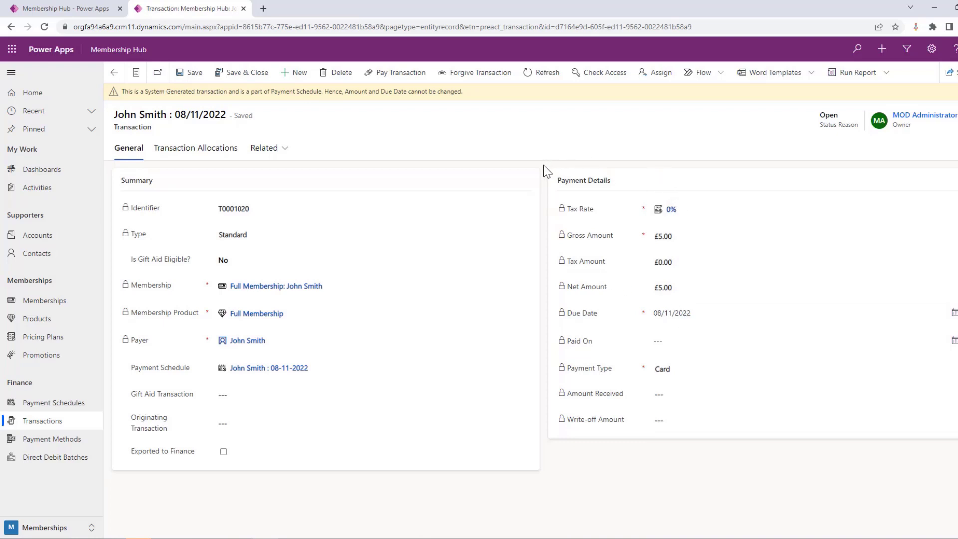
click(405, 77)
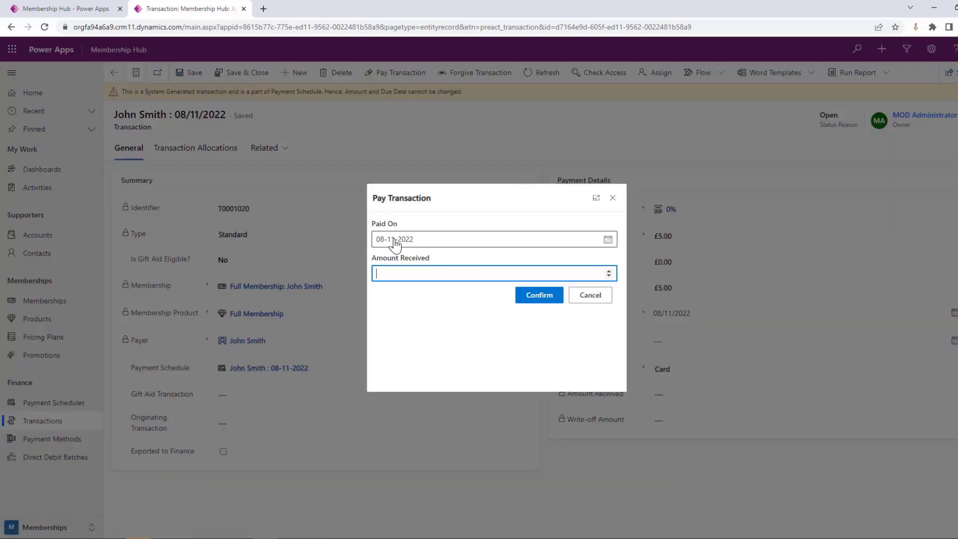
text(5)
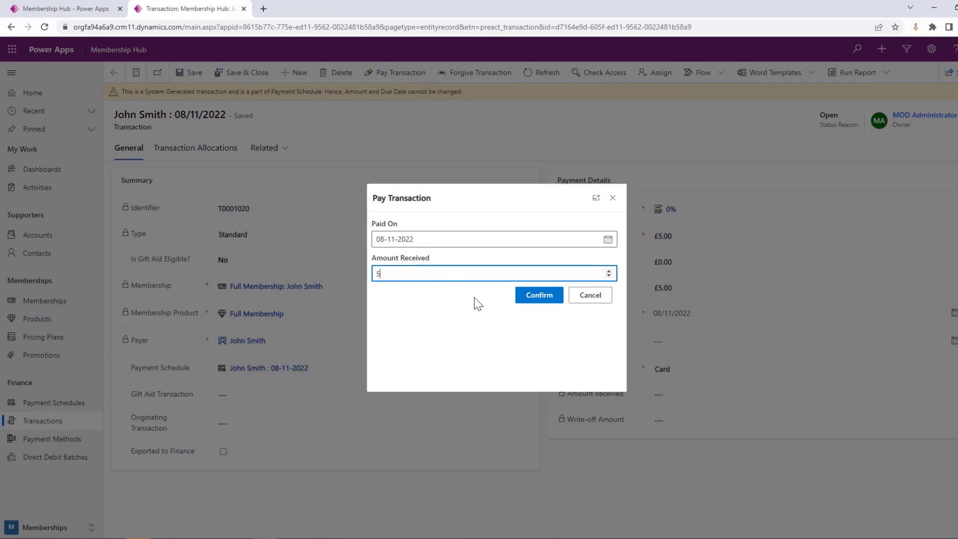
click(542, 296)
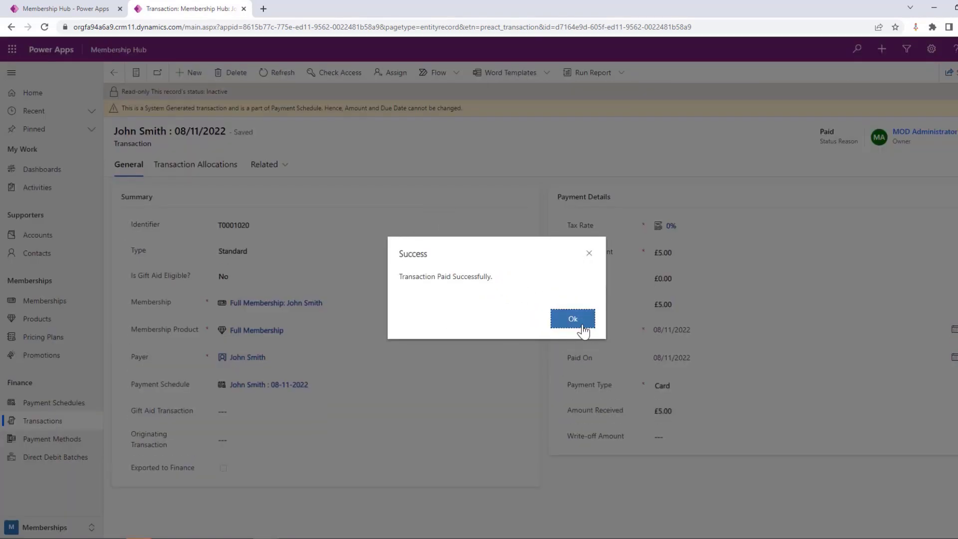
click(582, 325)
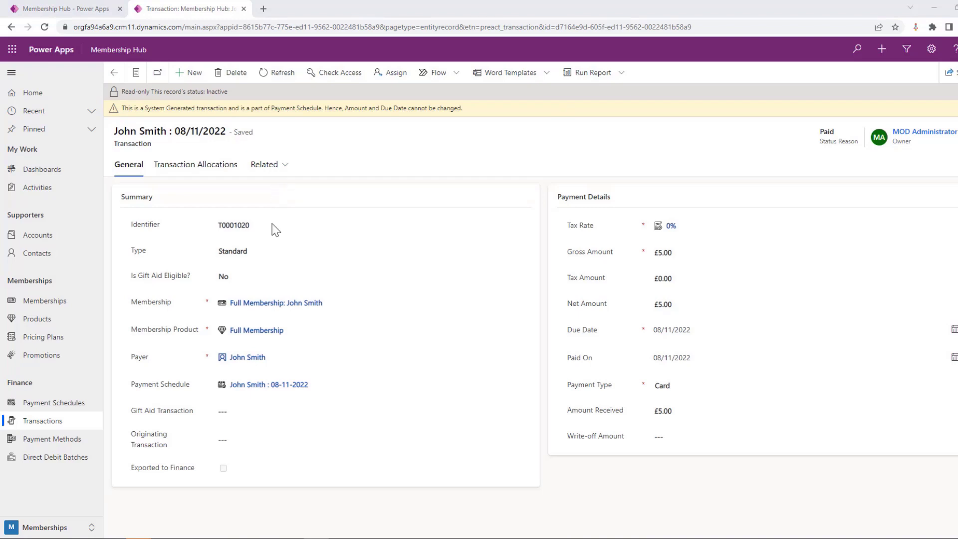
- Return from the paid transaction to its membership and review the general details and renewal settings
click(264, 304)
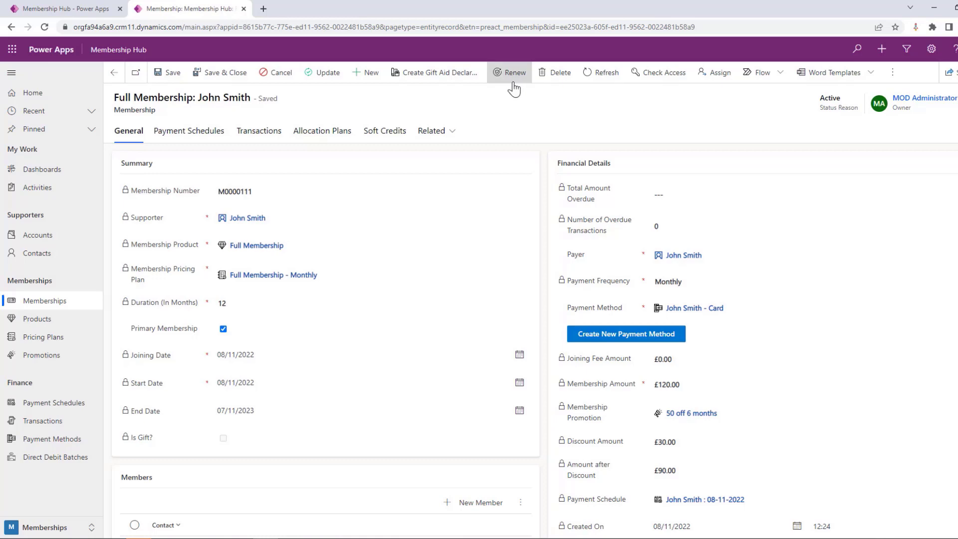
scroll(717, 367, down, 3)
scroll(717, 367, down, 2)
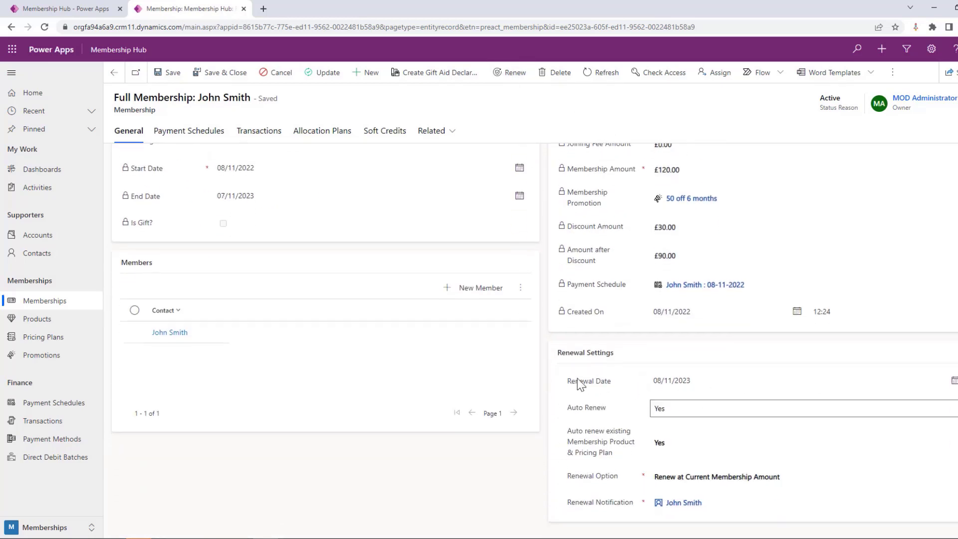
scroll(664, 431, up, 5)
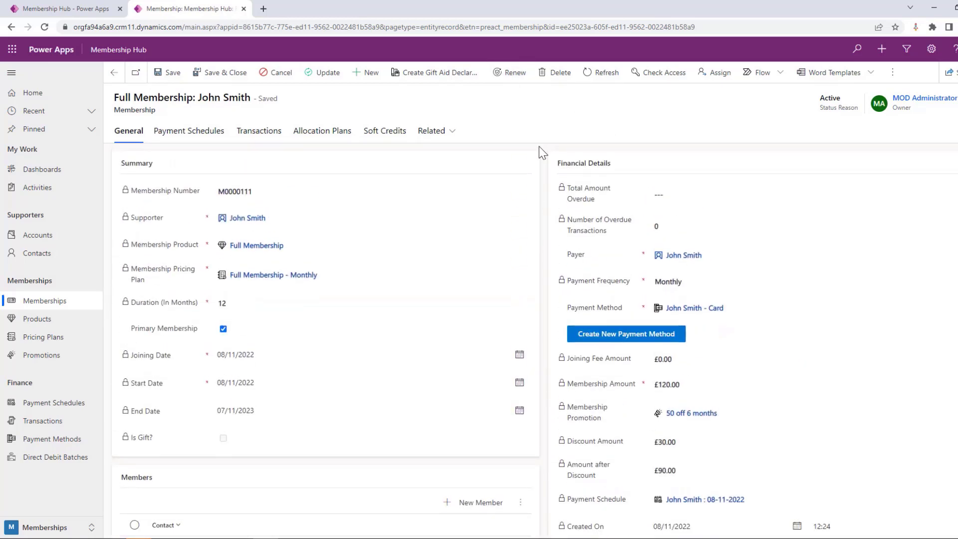
scroll(663, 186, down, 3)
scroll(664, 186, down, 1)
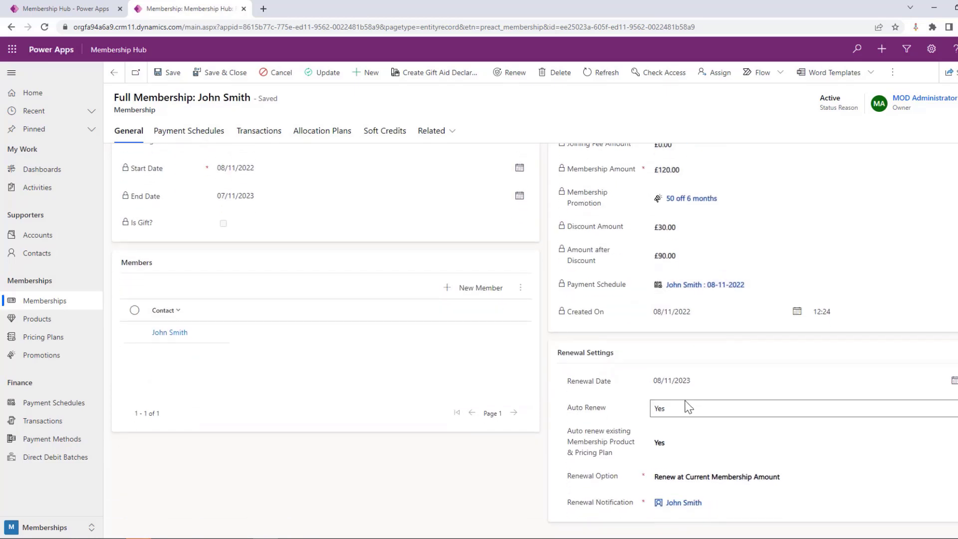